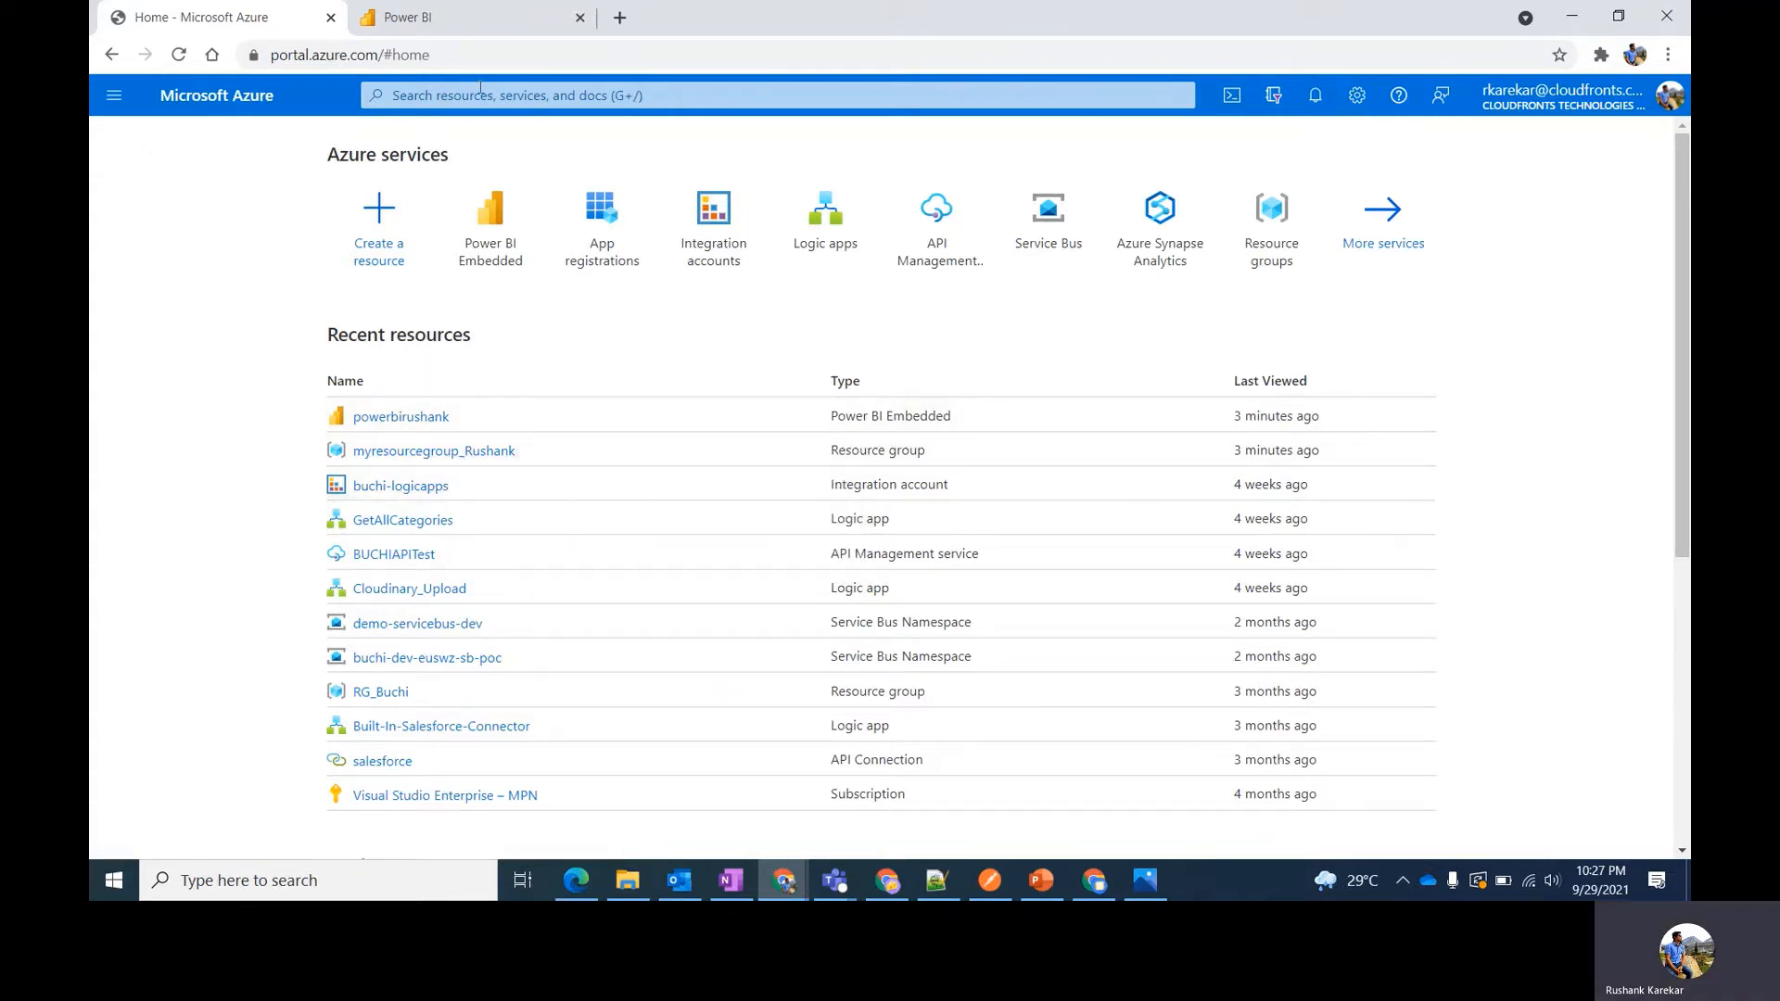
# Find the Power BI Embedded service in Azure and start creating a new Power BI Embedded resource.
pyautogui.click(687, 96)
pyautogui.write('power')
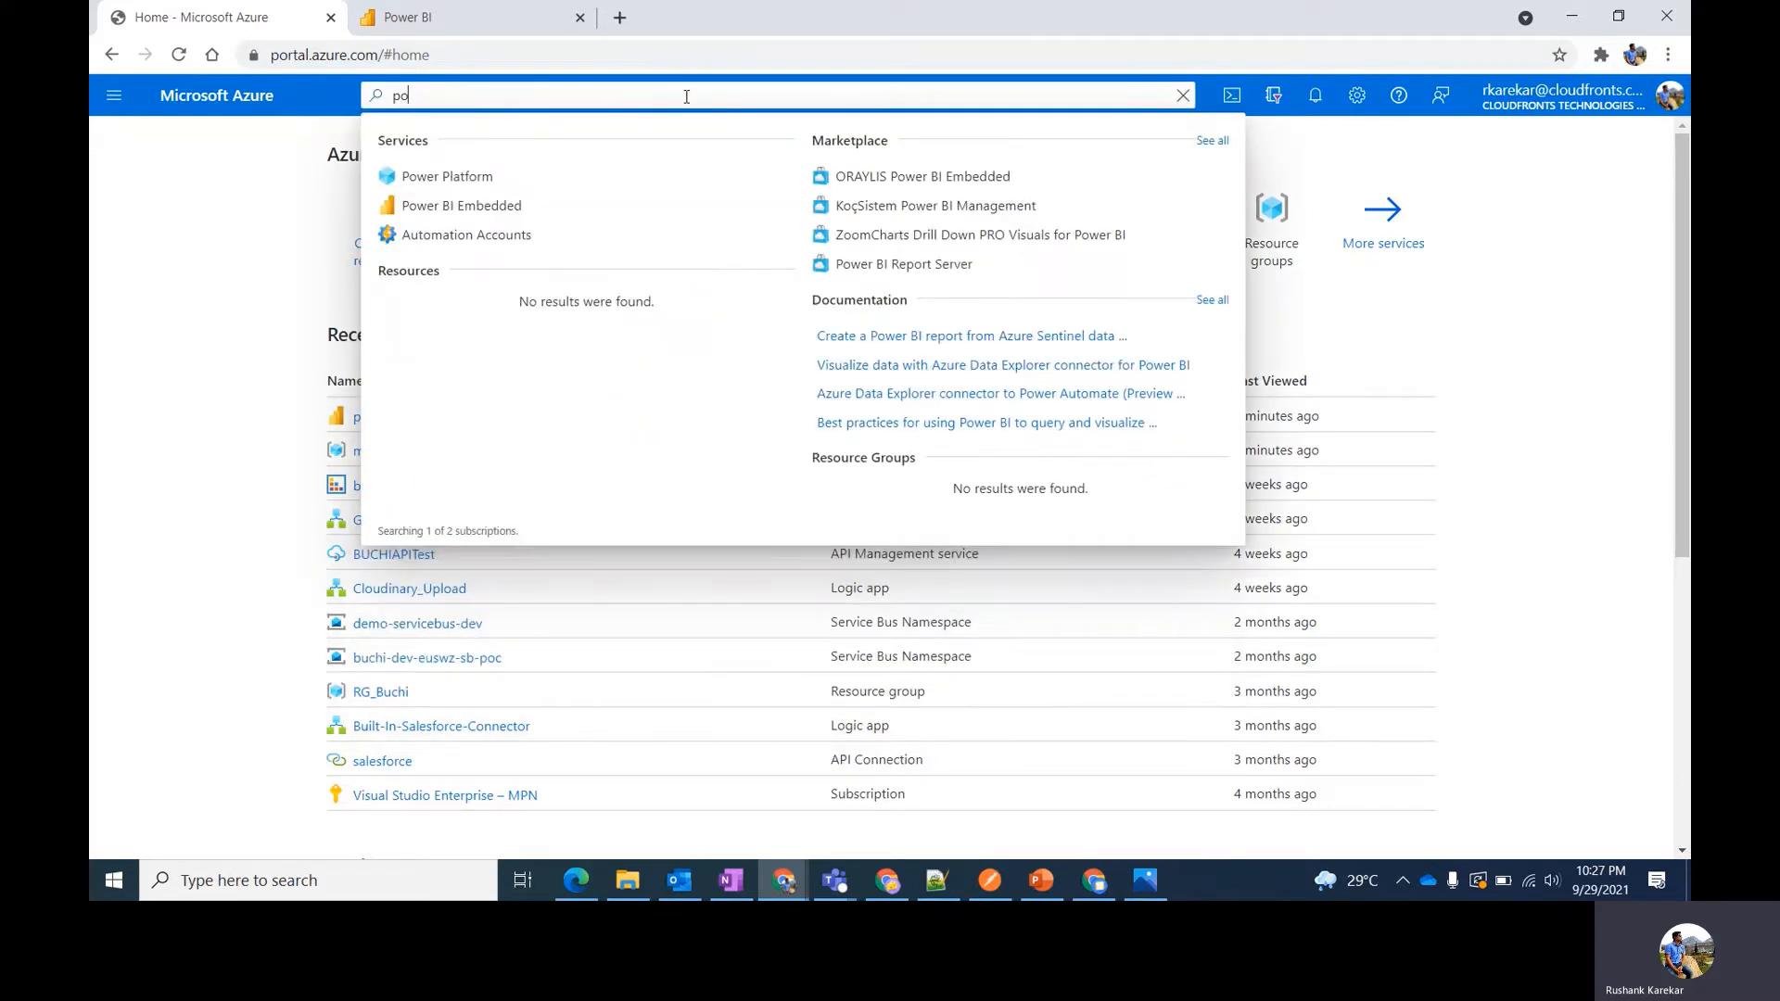
pyautogui.click(530, 212)
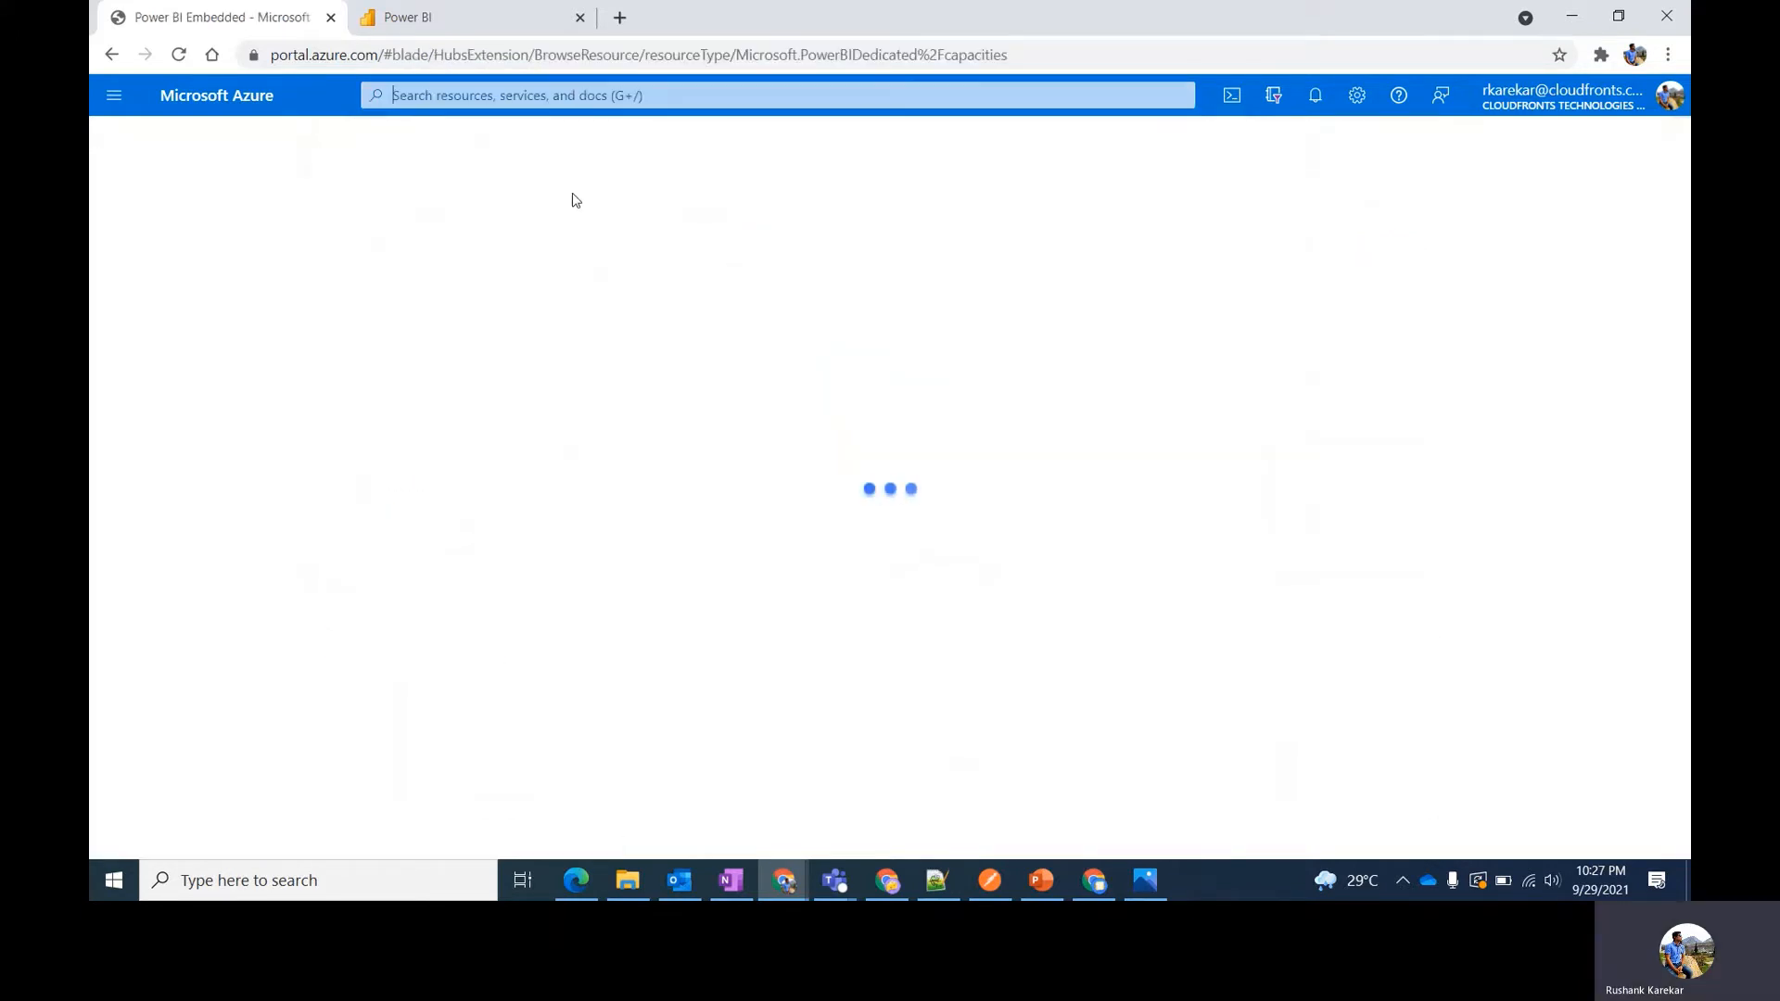
pyautogui.click(137, 252)
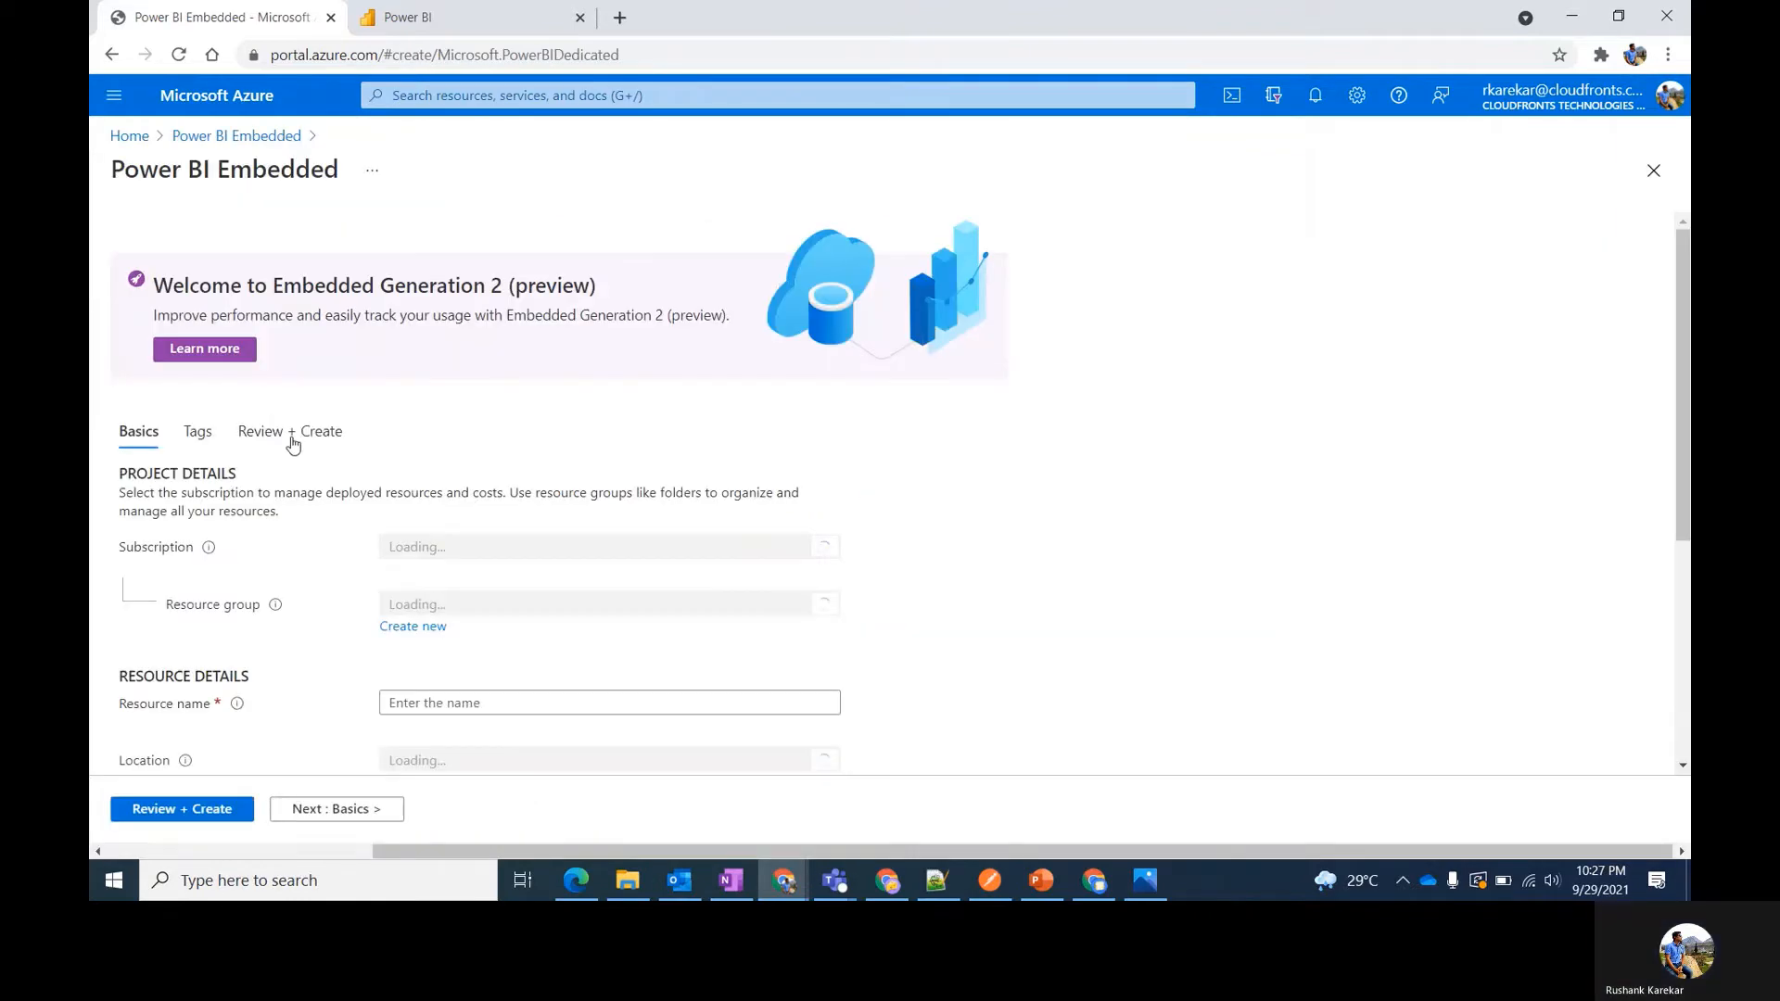
# Assign the new resource to the existing resource group starting with "myresourcegroup" and name the resource powertest.
pyautogui.scroll(-3, 773, 431)
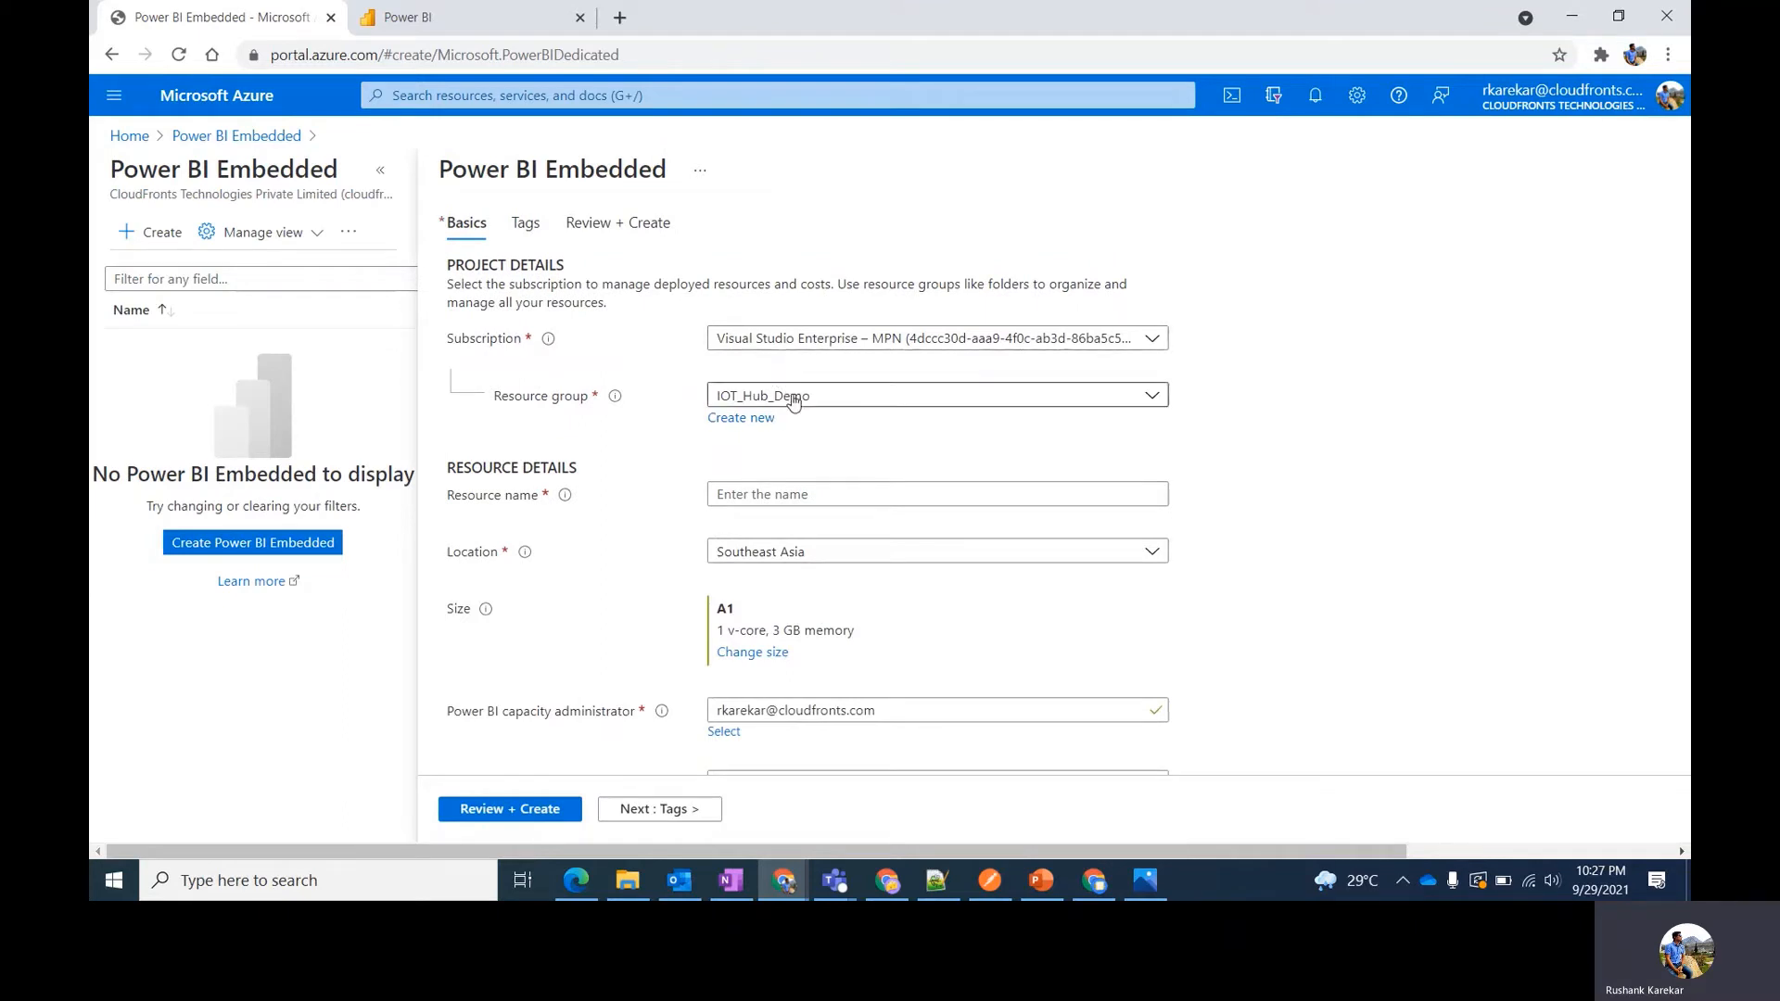
pyautogui.click(793, 398)
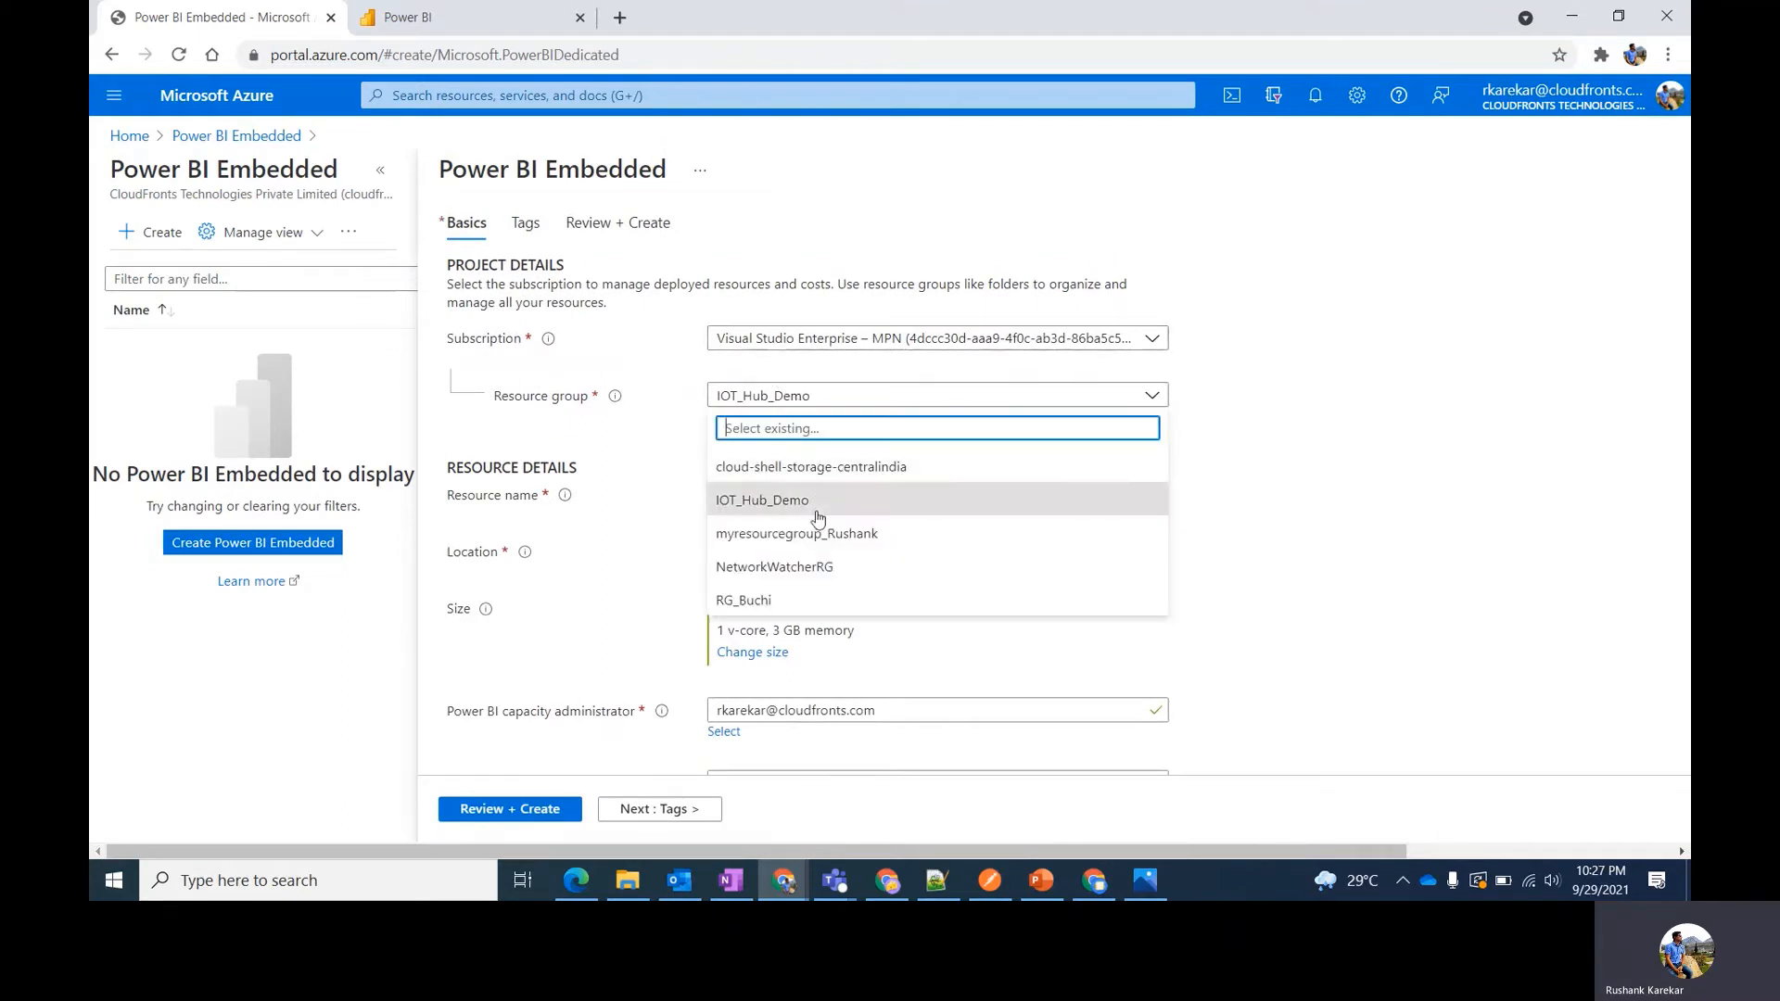
pyautogui.click(811, 546)
pyautogui.click(769, 494)
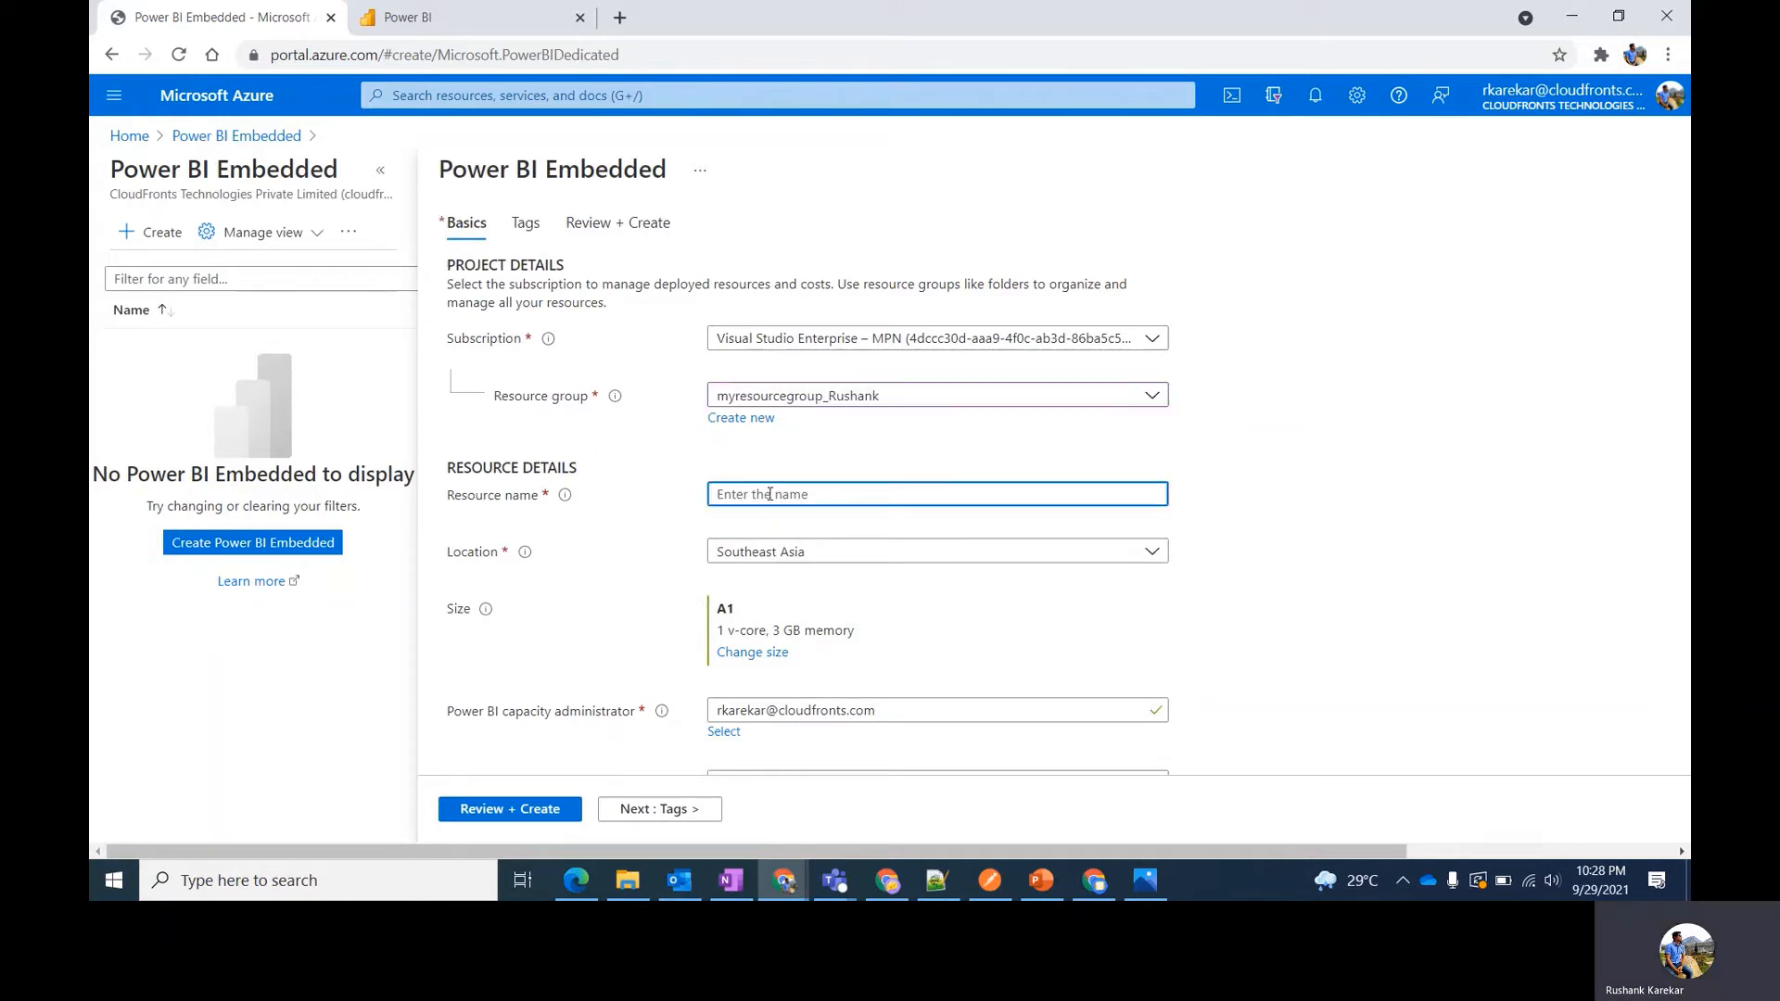
pyautogui.write('powertest')
# Choose Embedded Generation 2 (preview) as the resource mode.
pyautogui.scroll(-2, 797, 723)
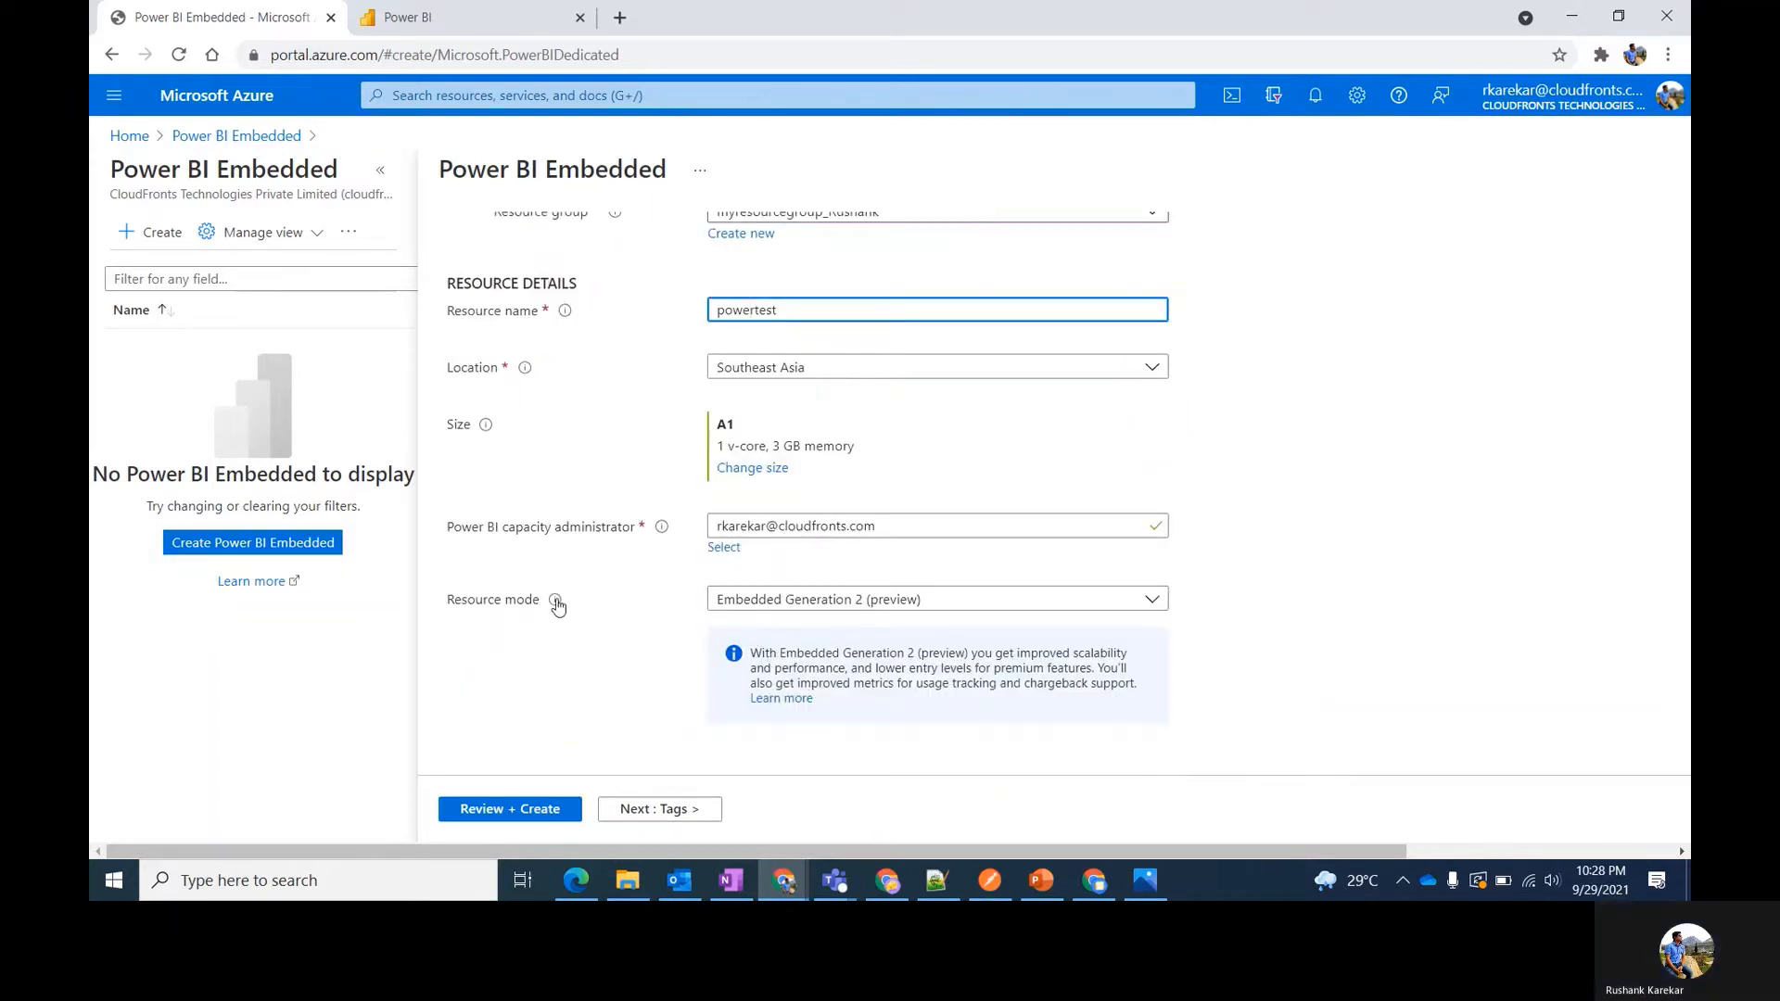
pyautogui.click(790, 608)
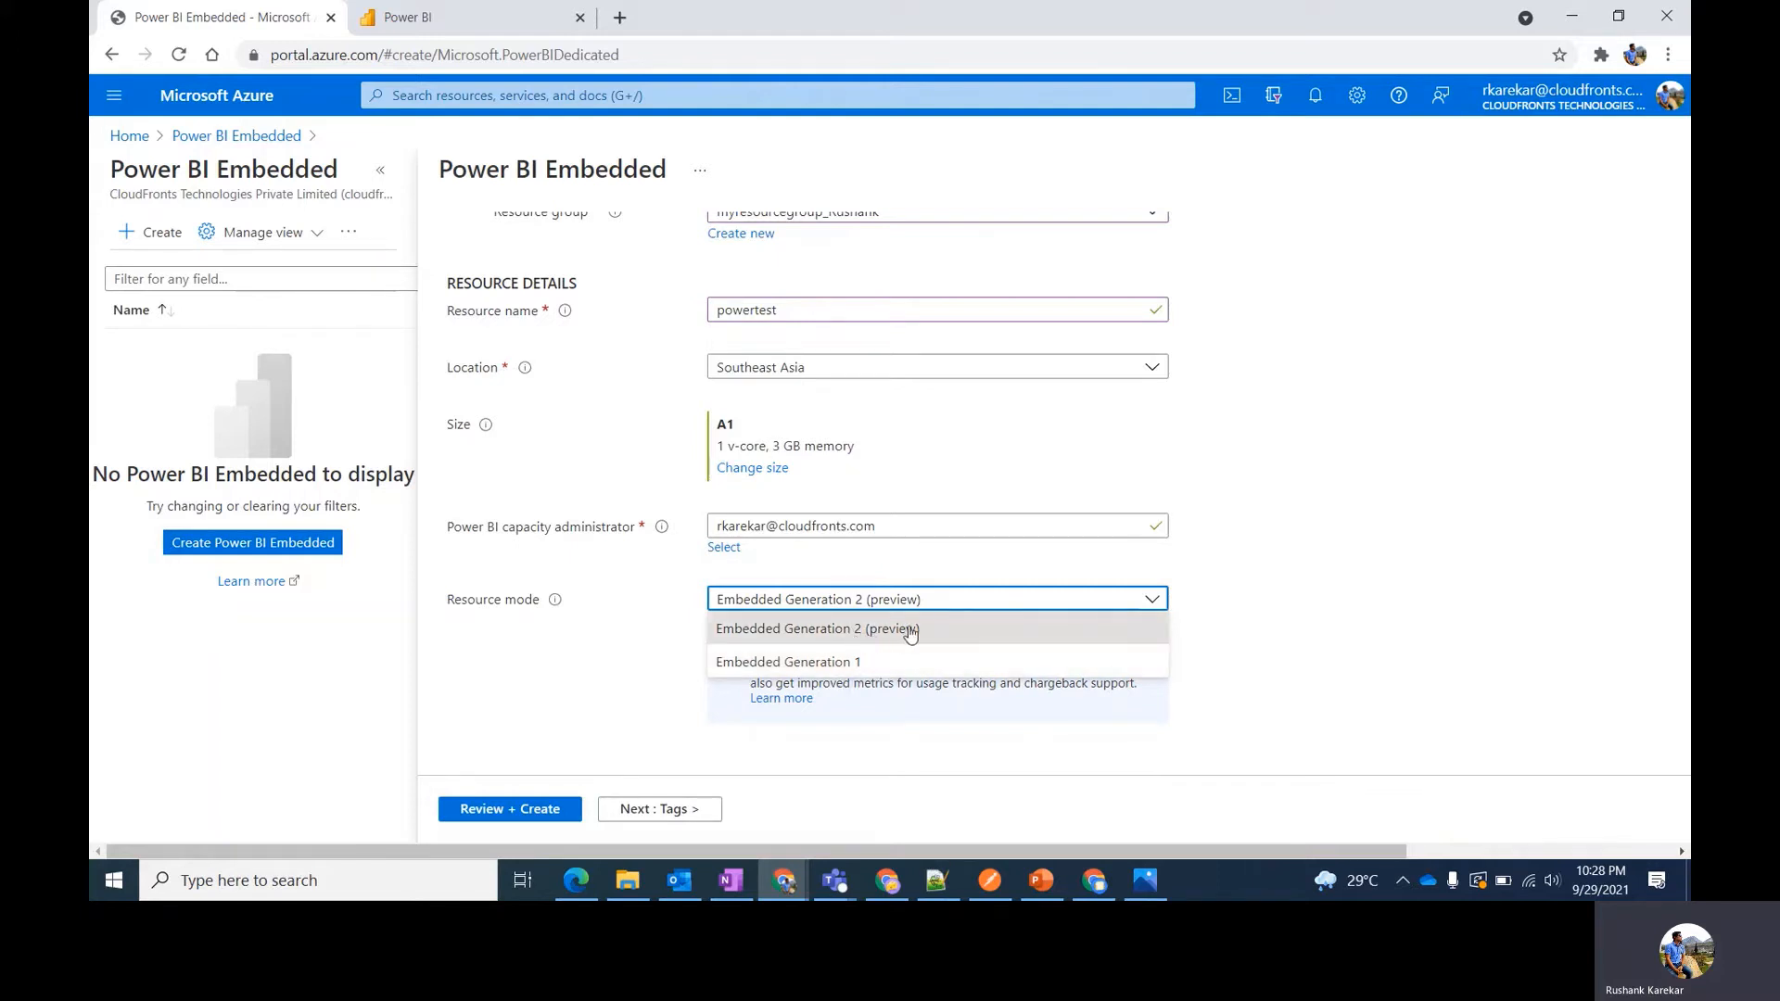
pyautogui.click(956, 615)
# Create the Power BI Embedded resource without tags and open the deployed resource's overview.
pyautogui.click(678, 816)
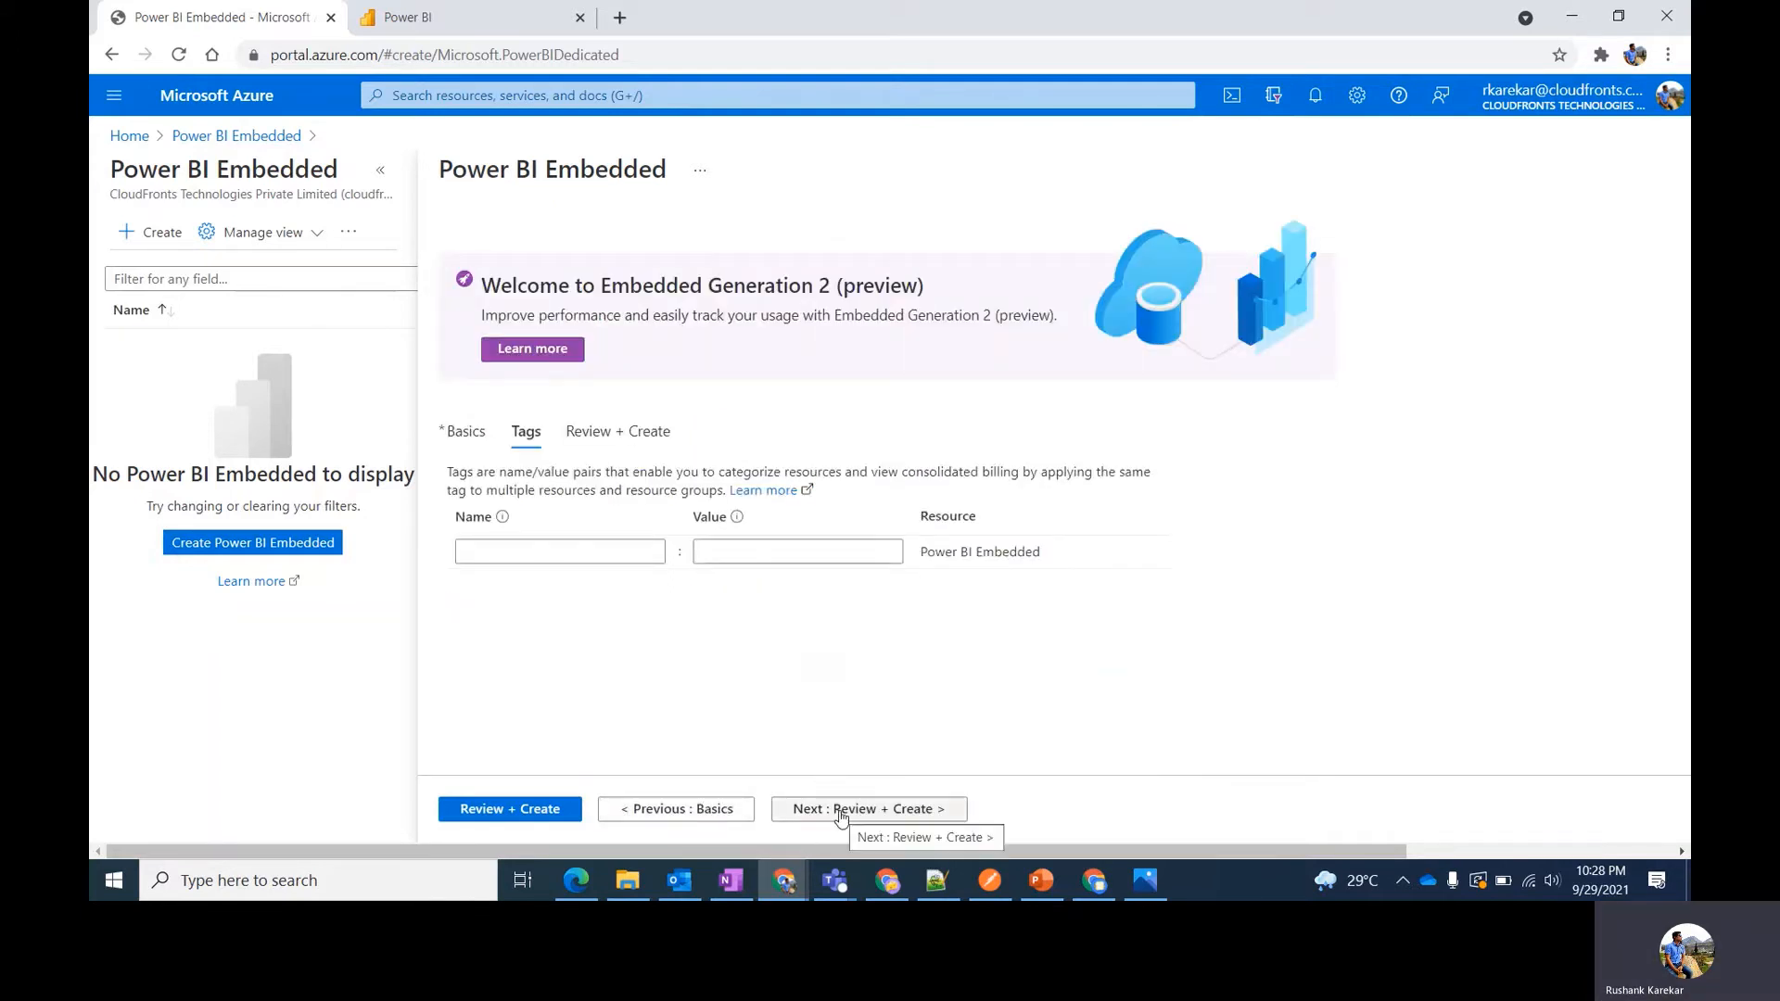
pyautogui.click(840, 810)
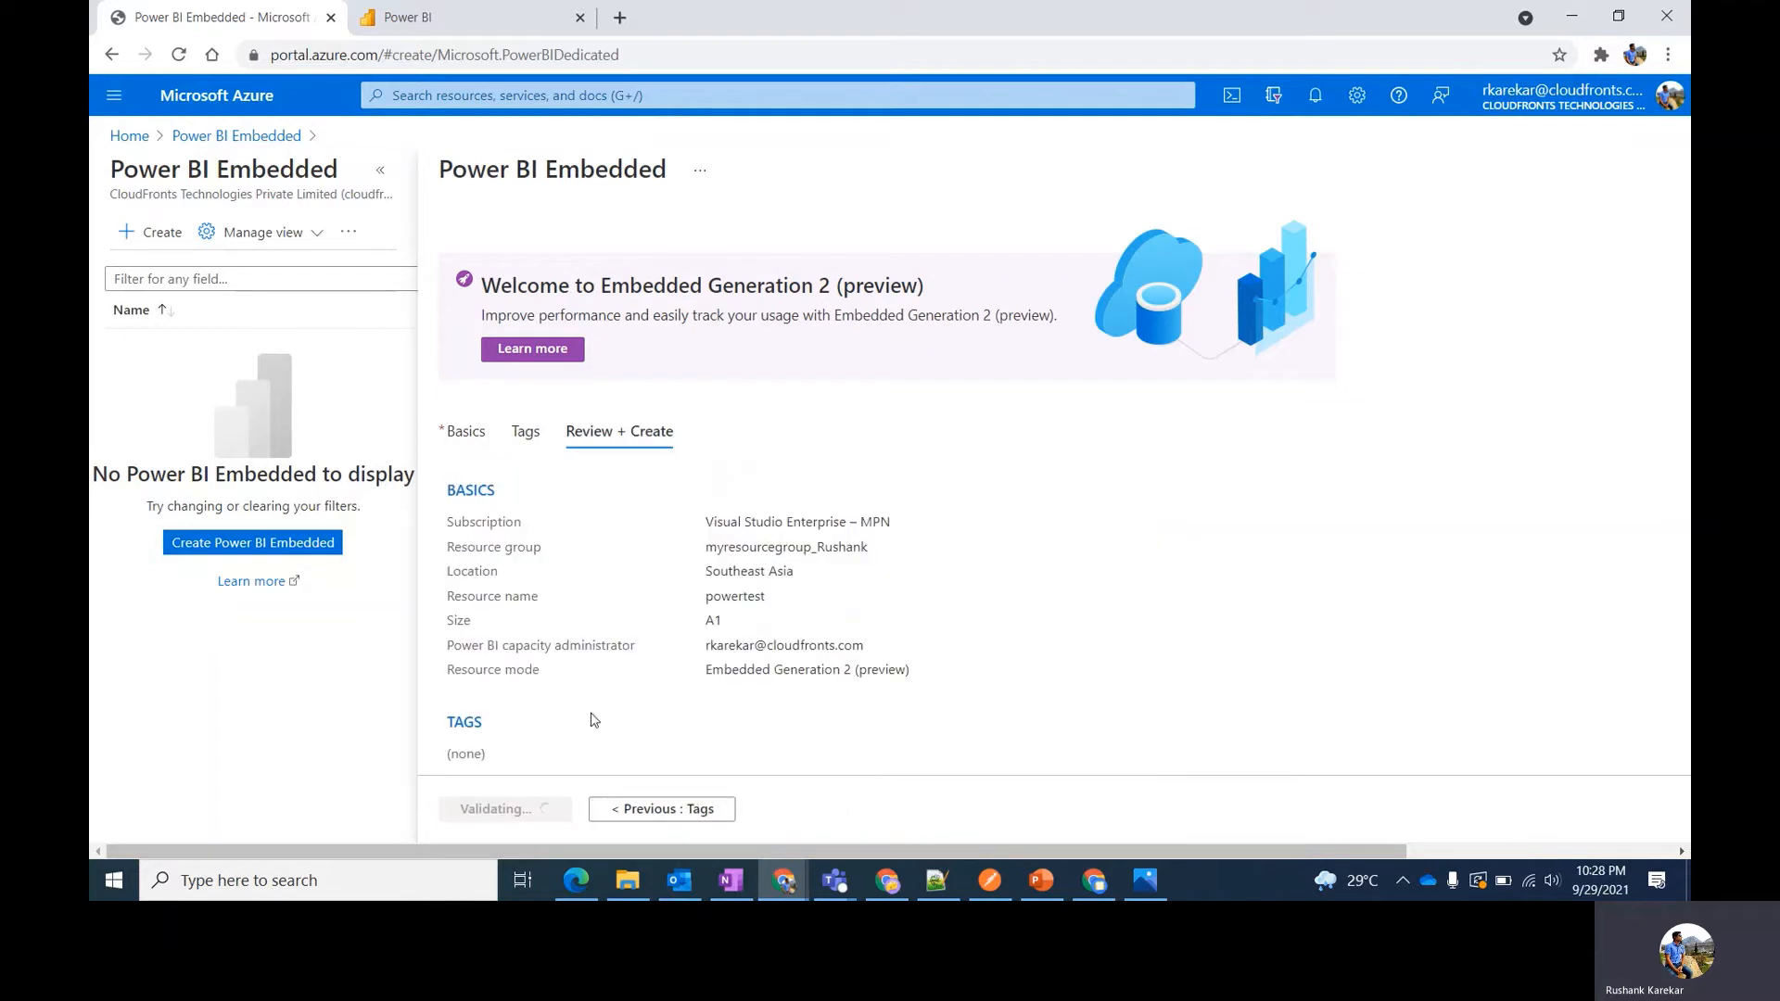
pyautogui.scroll(-1, 543, 635)
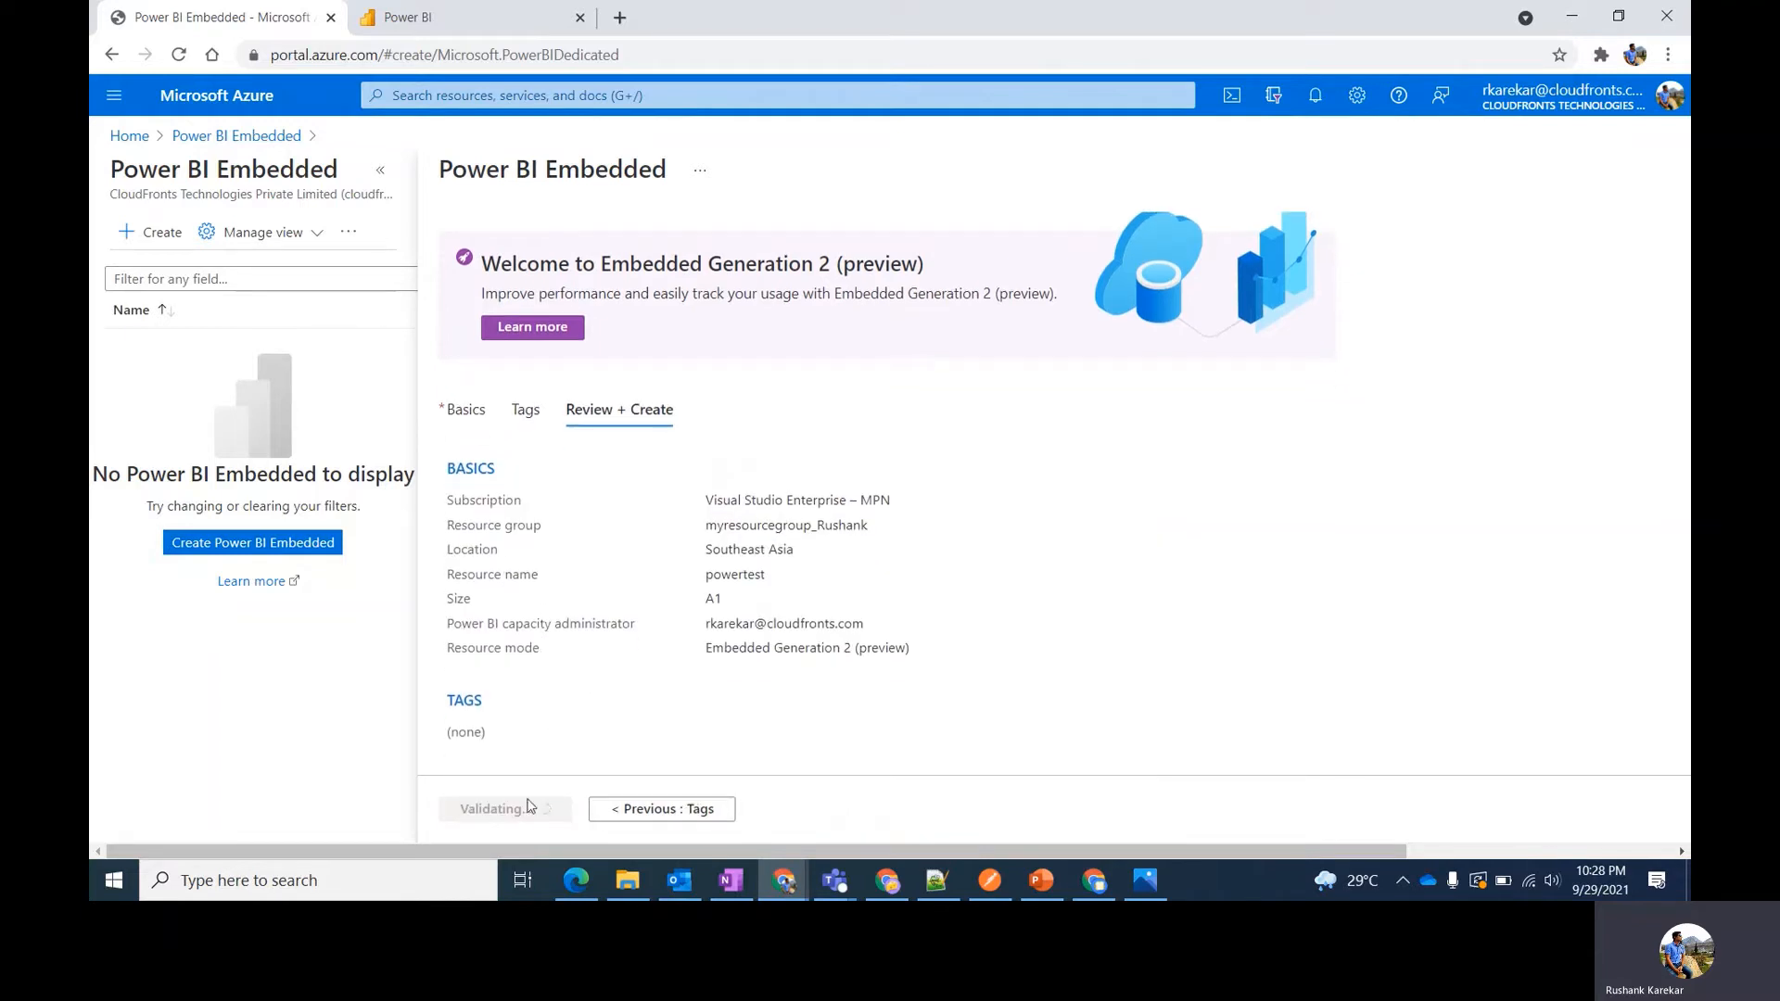
pyautogui.click(484, 812)
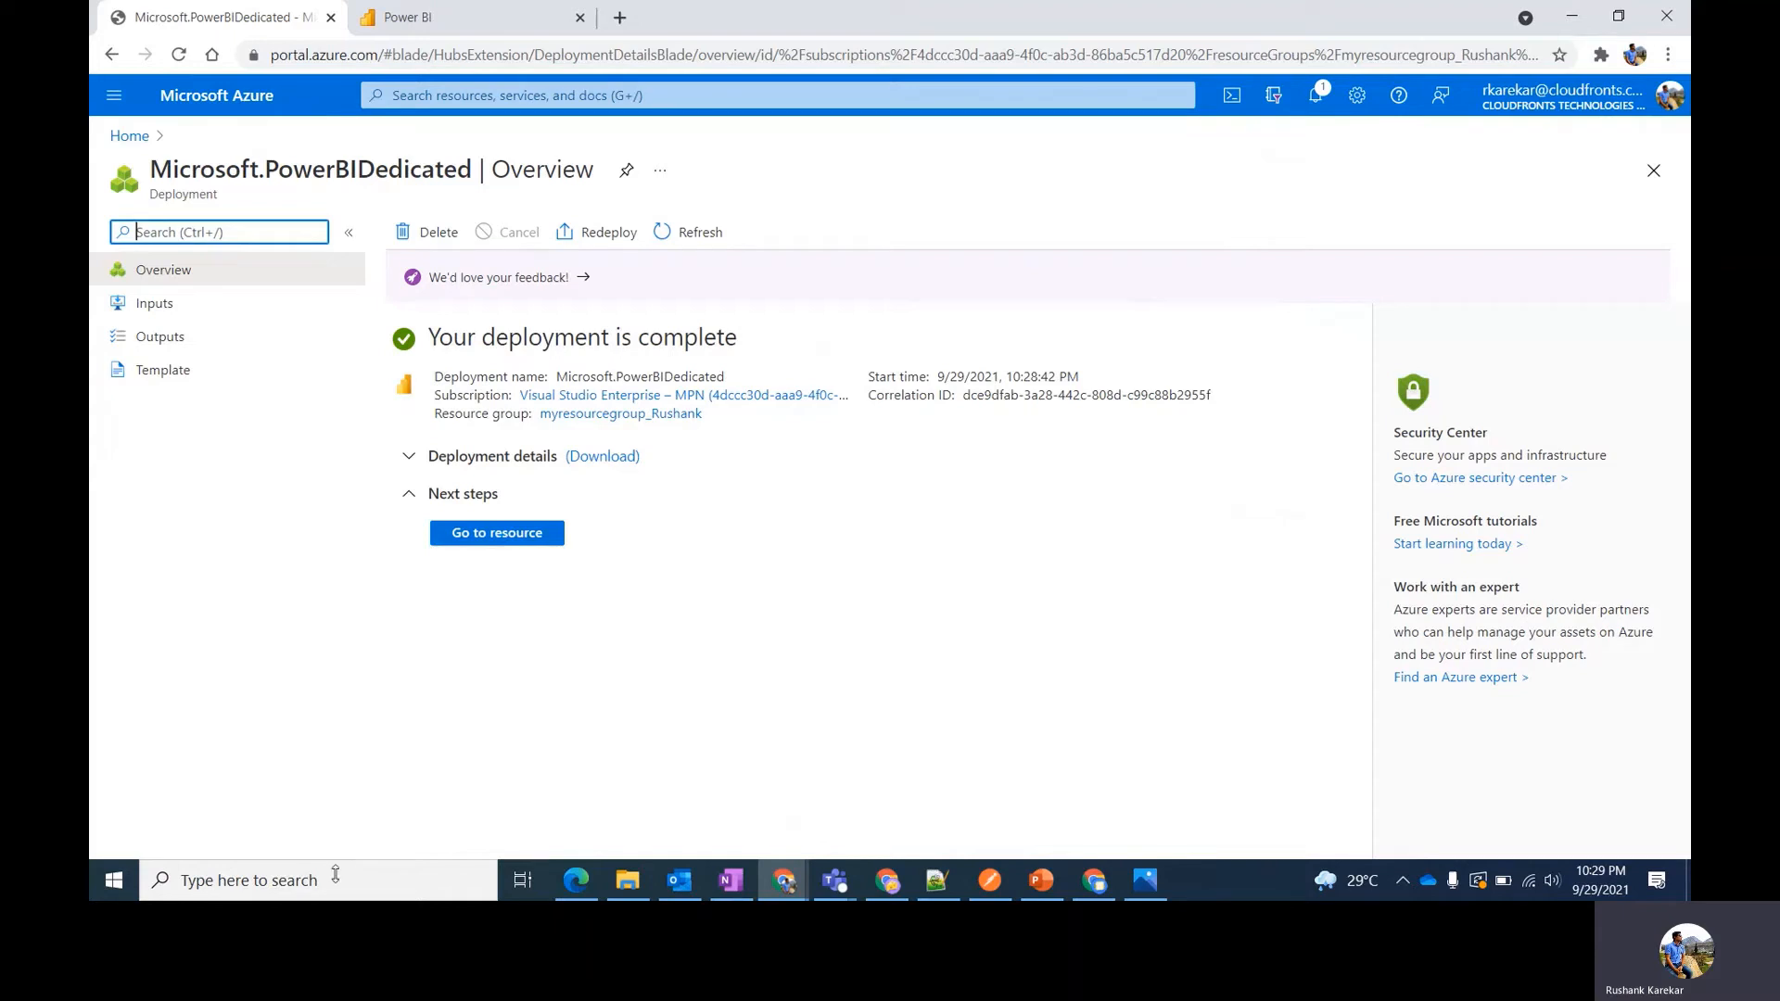
pyautogui.click(467, 531)
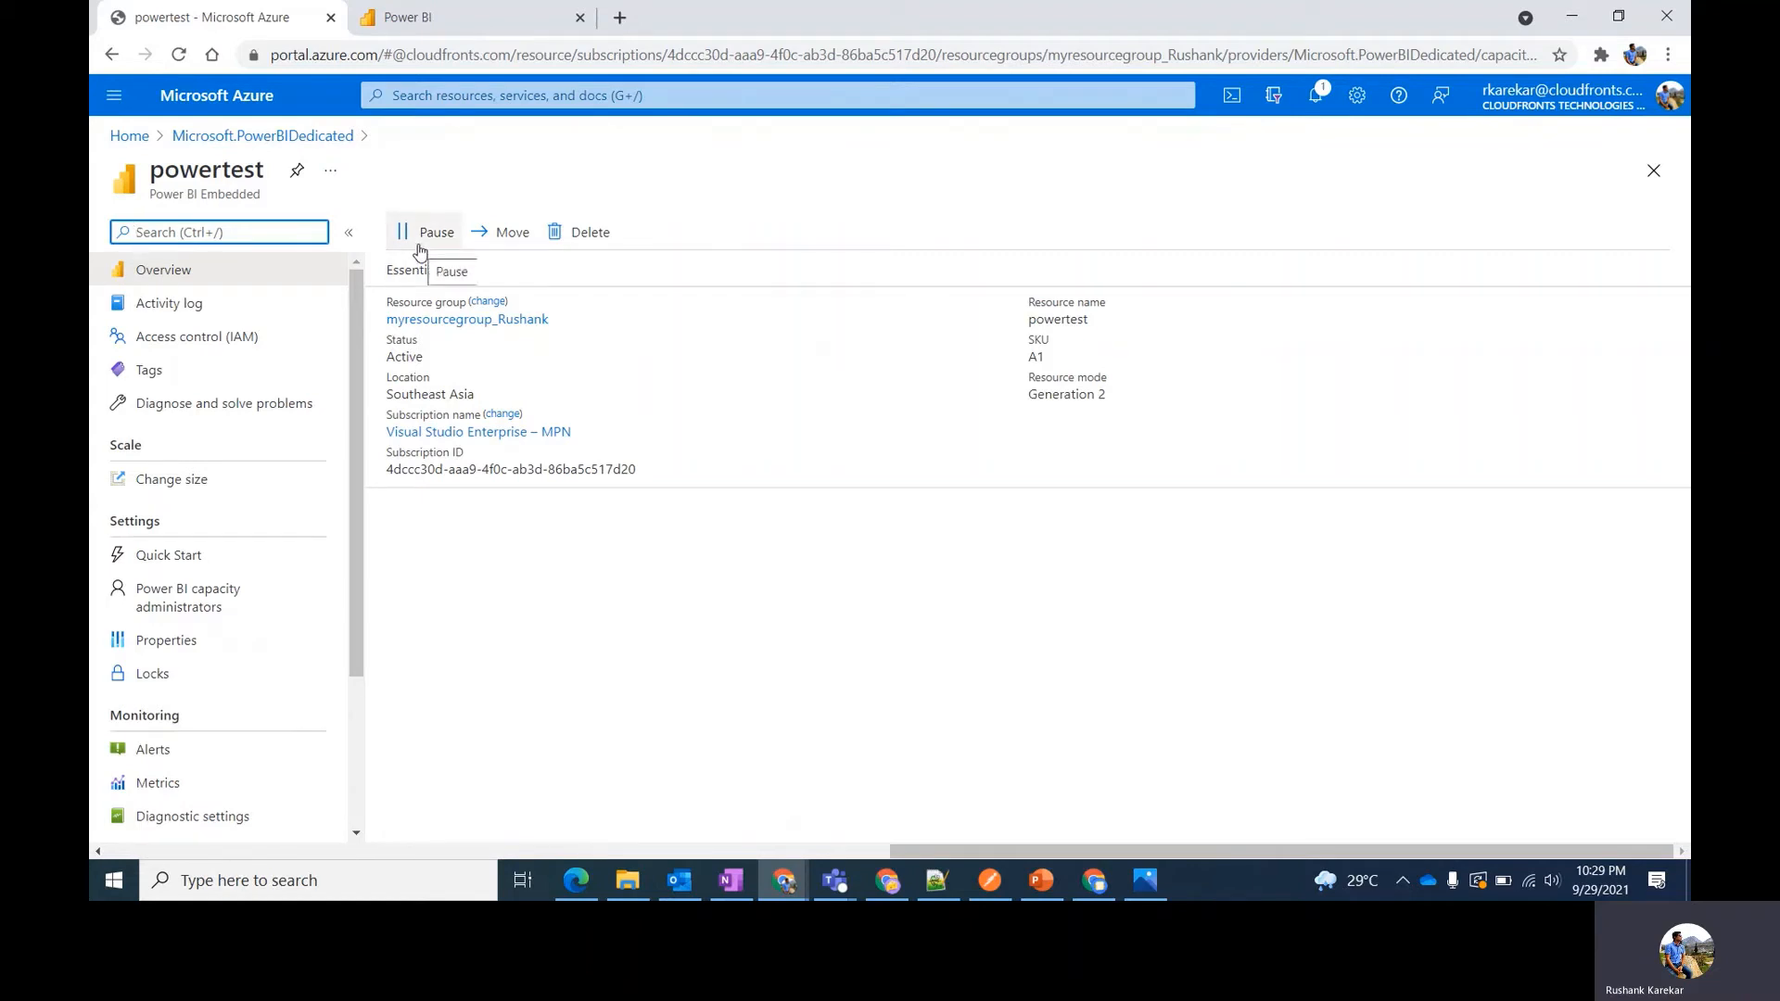
# Switch to the Power BI service and start a new workspace named powerbipremium.
pyautogui.click(436, 15)
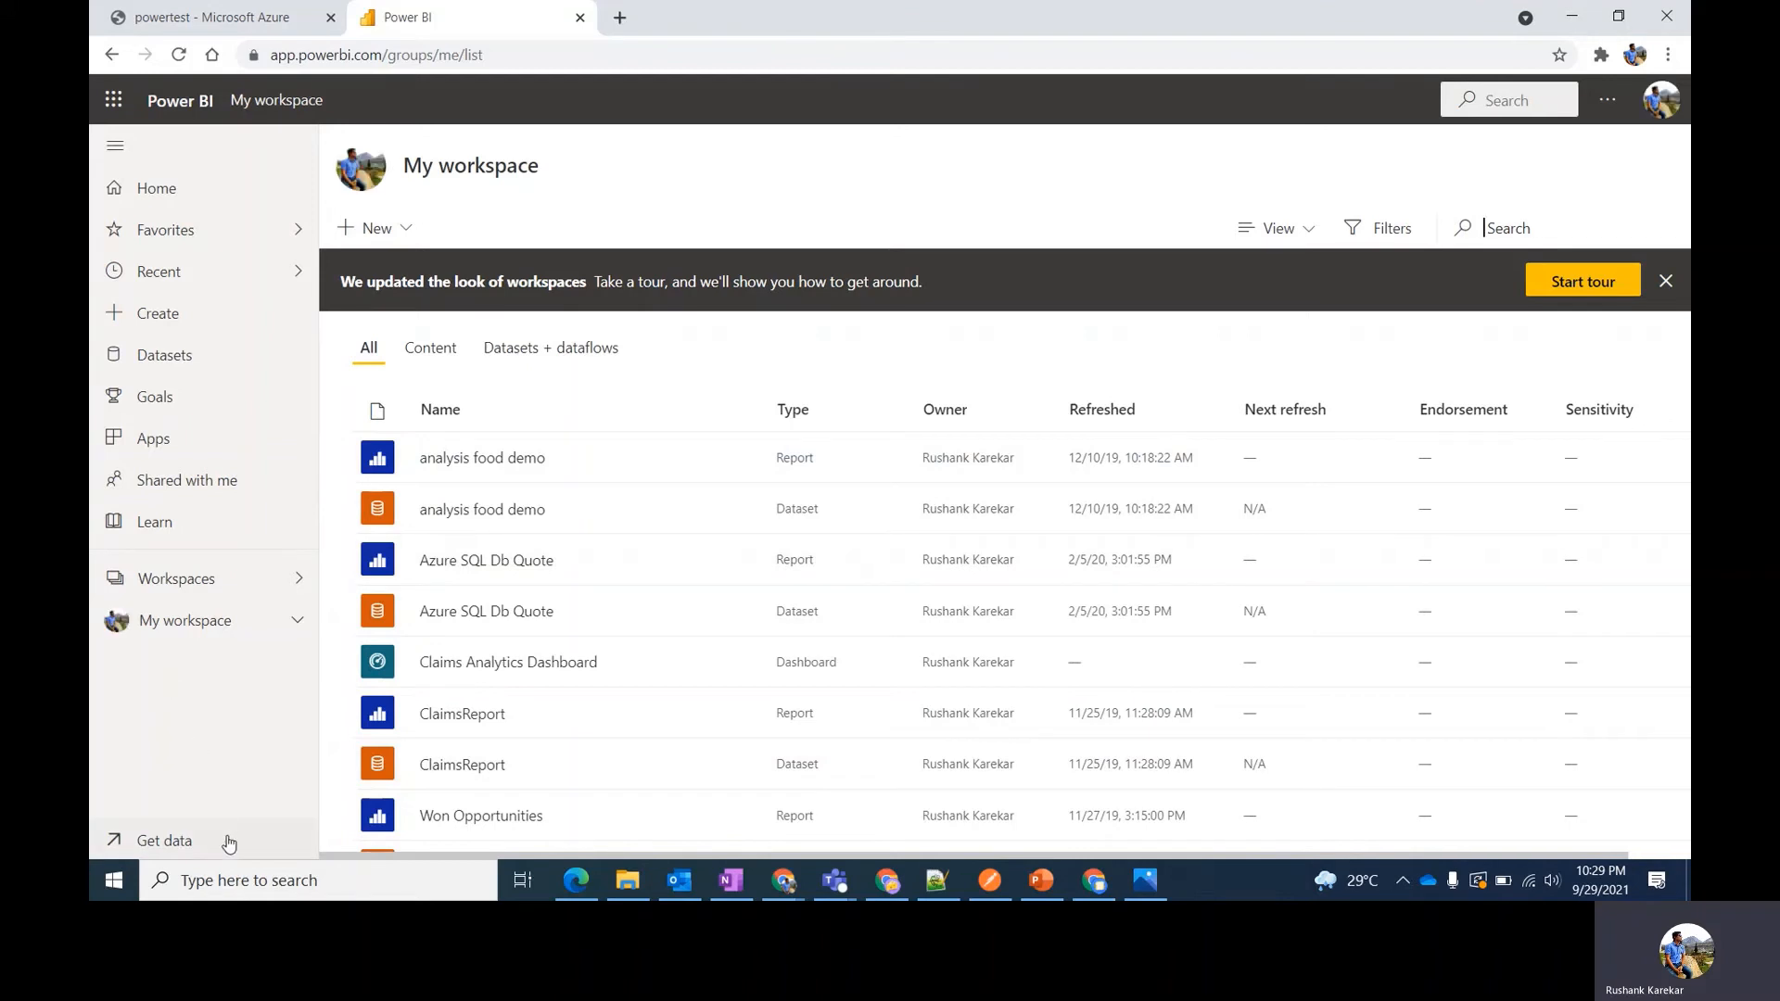
pyautogui.click(179, 582)
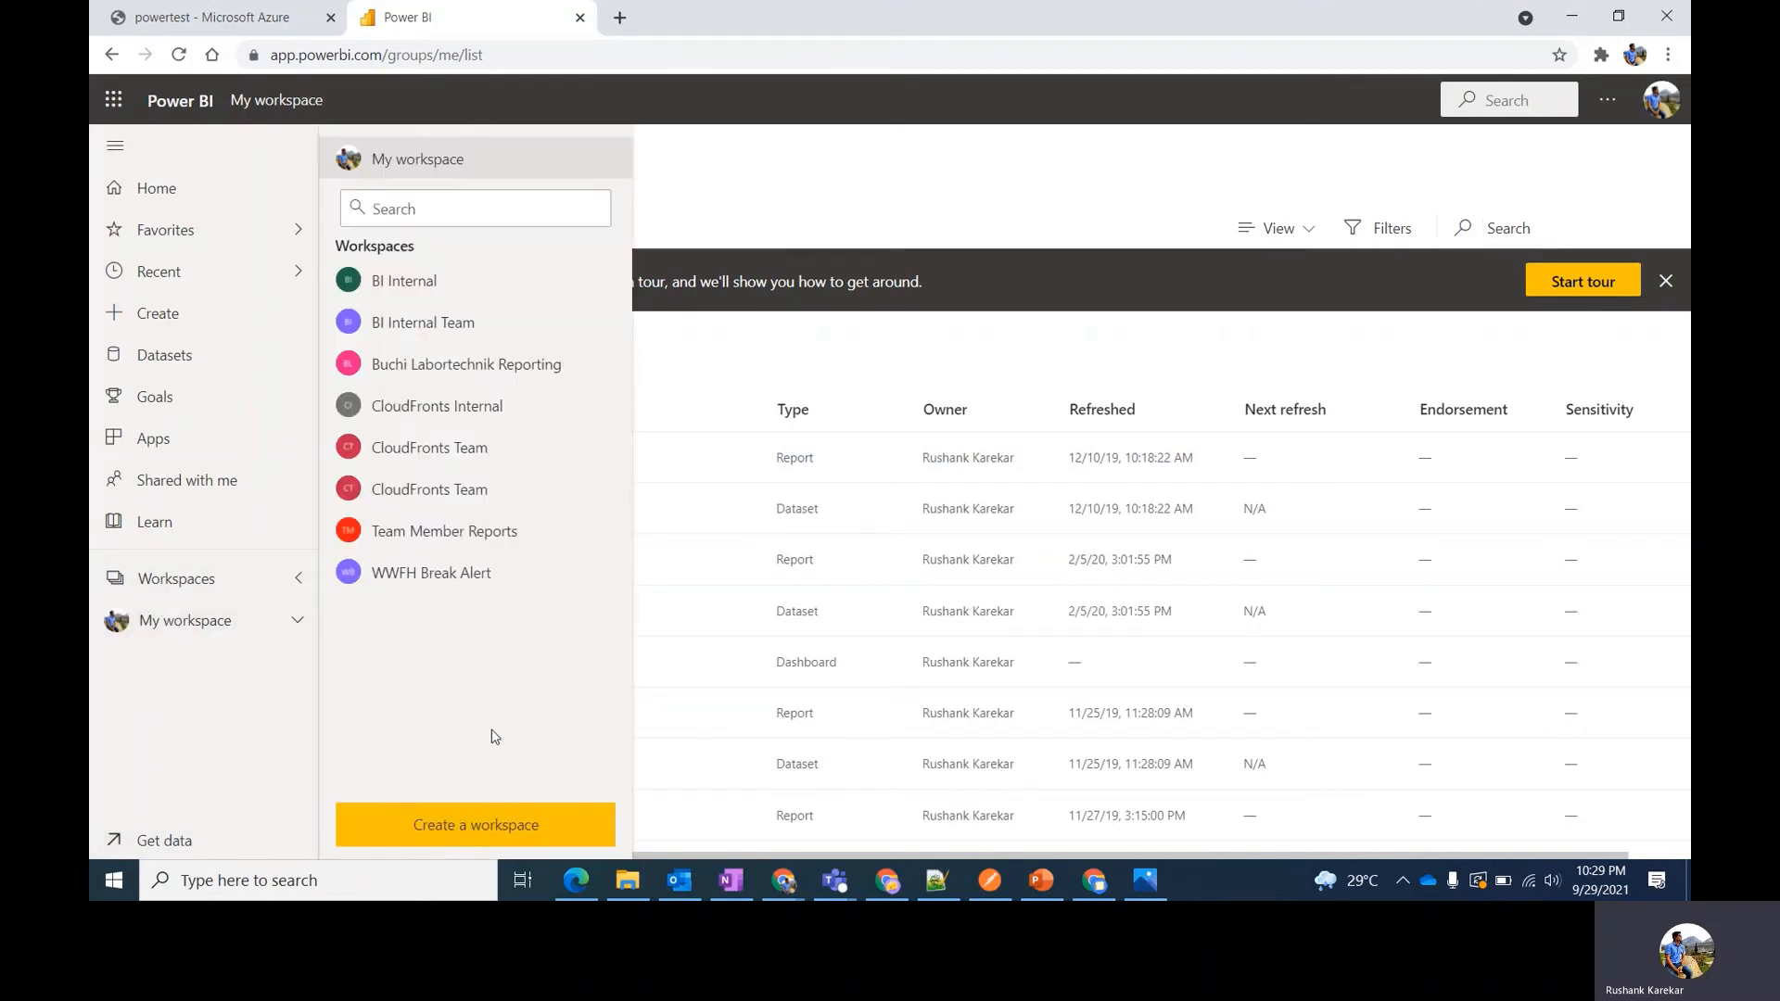
pyautogui.click(482, 829)
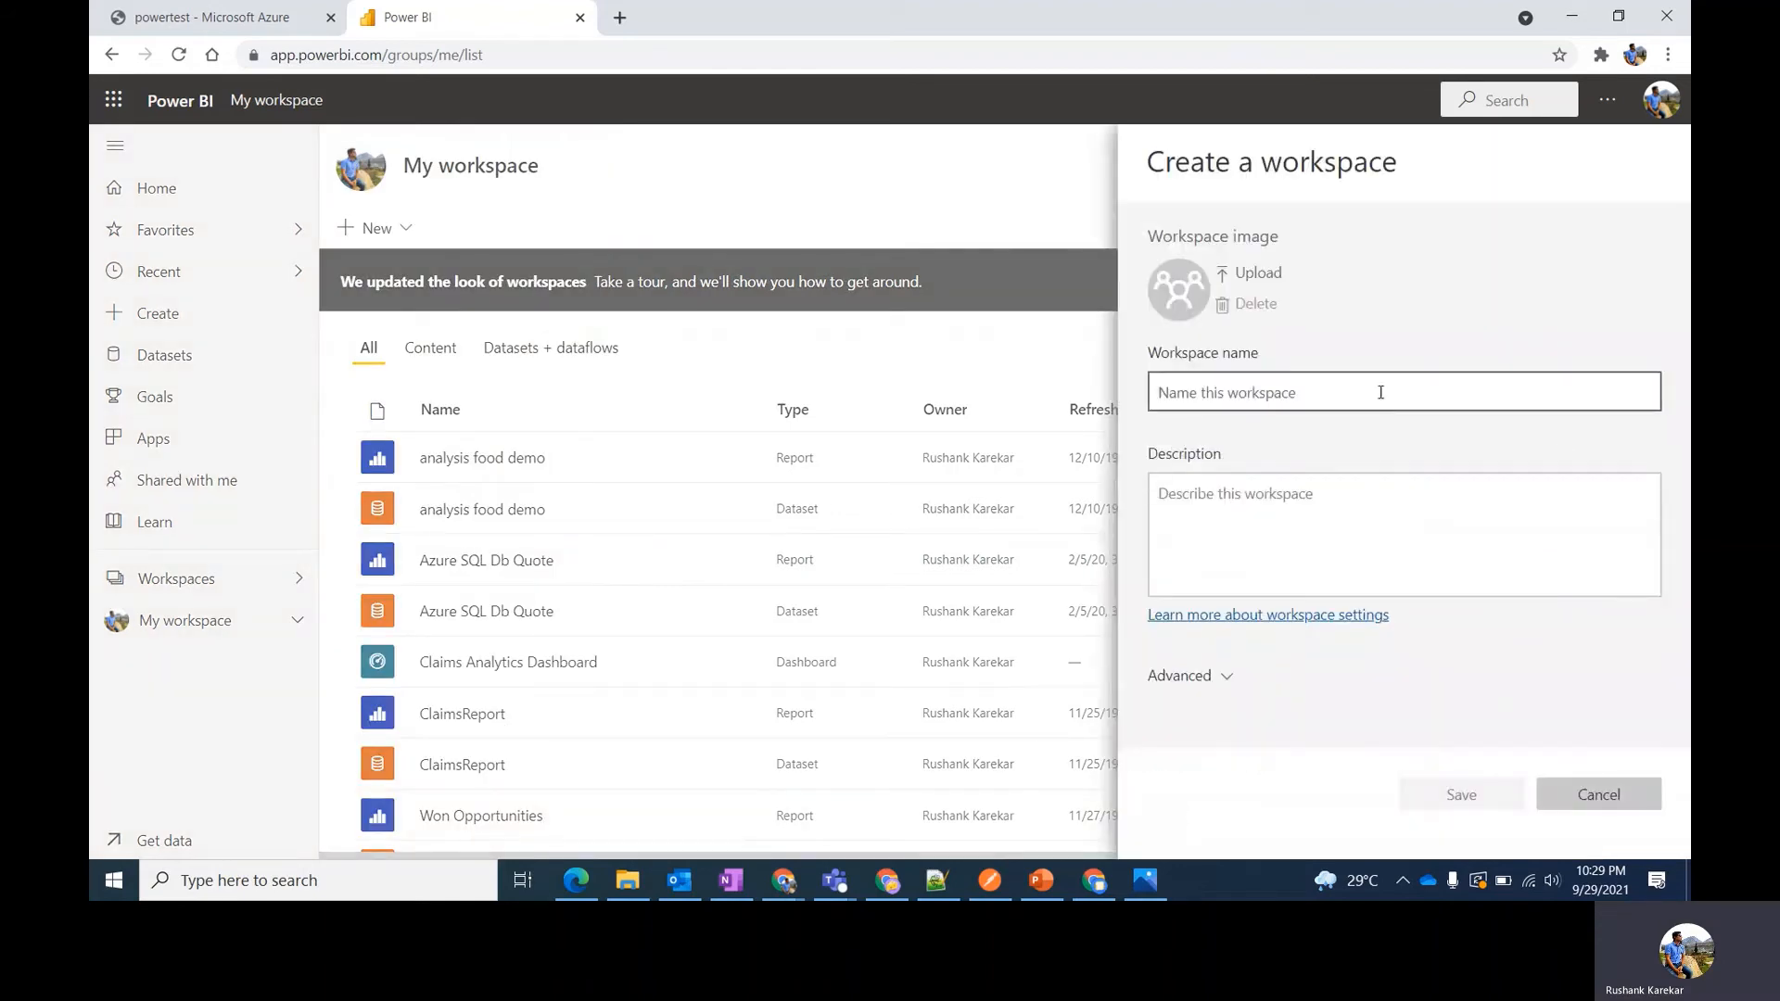
pyautogui.click(1375, 397)
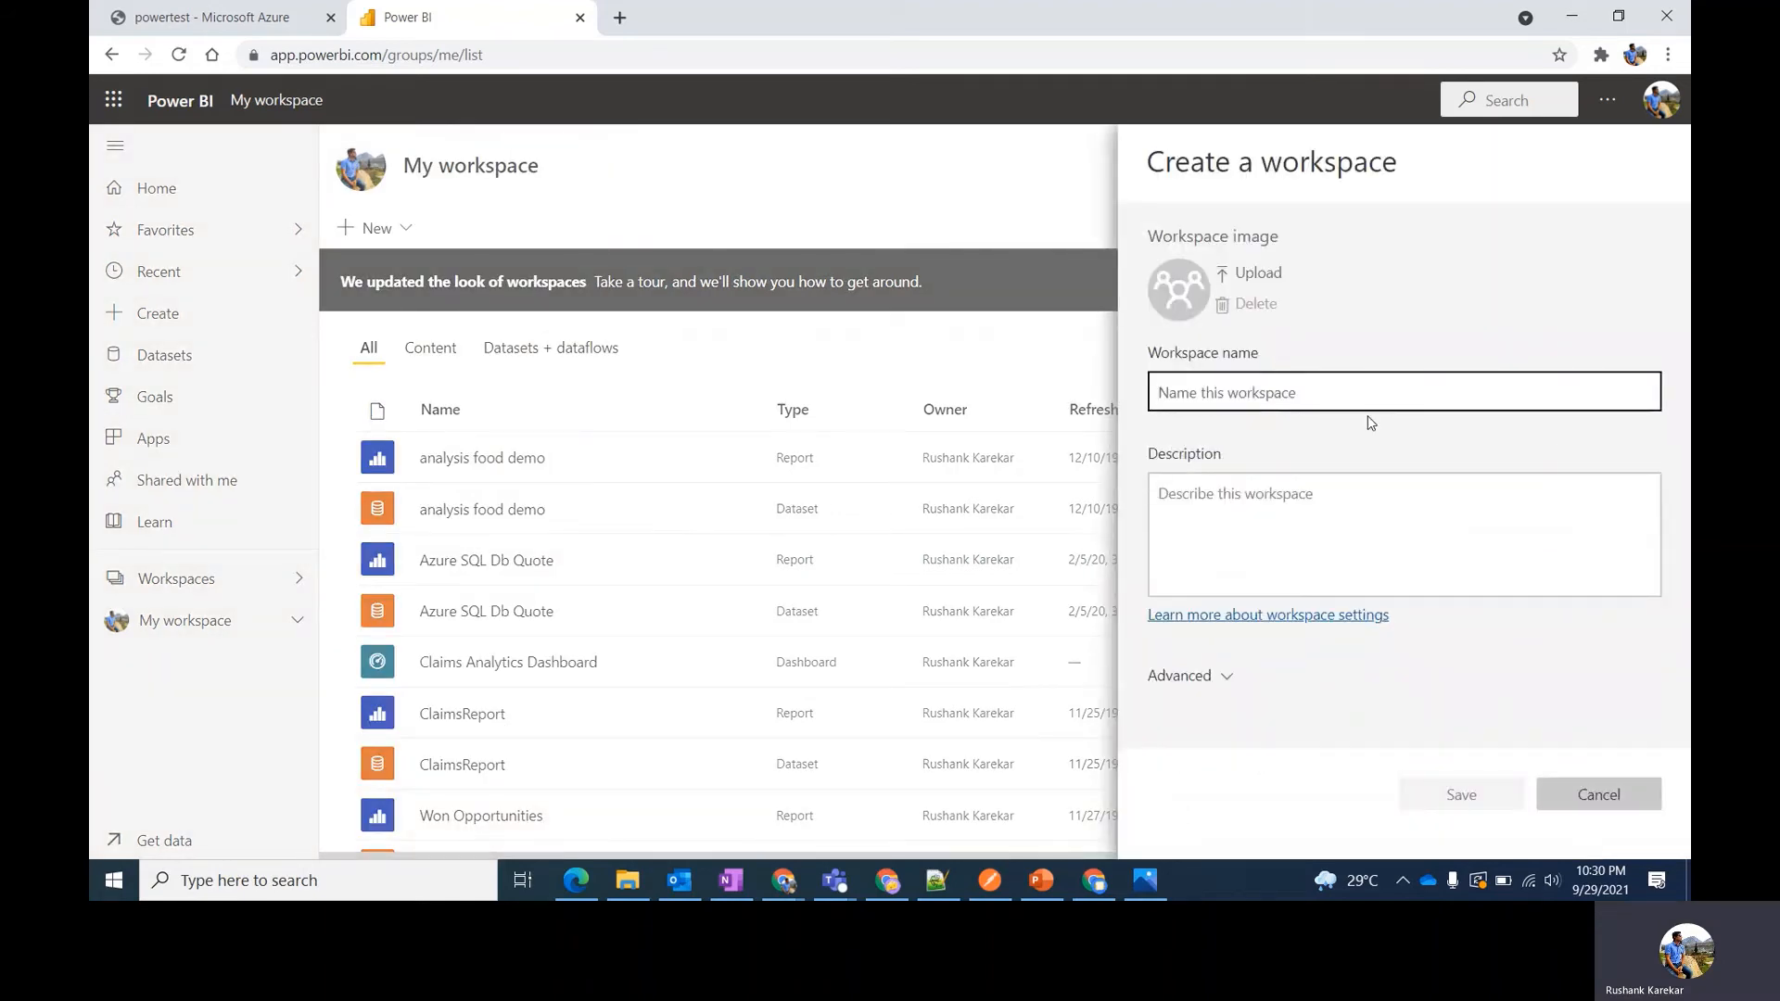
pyautogui.write('power')
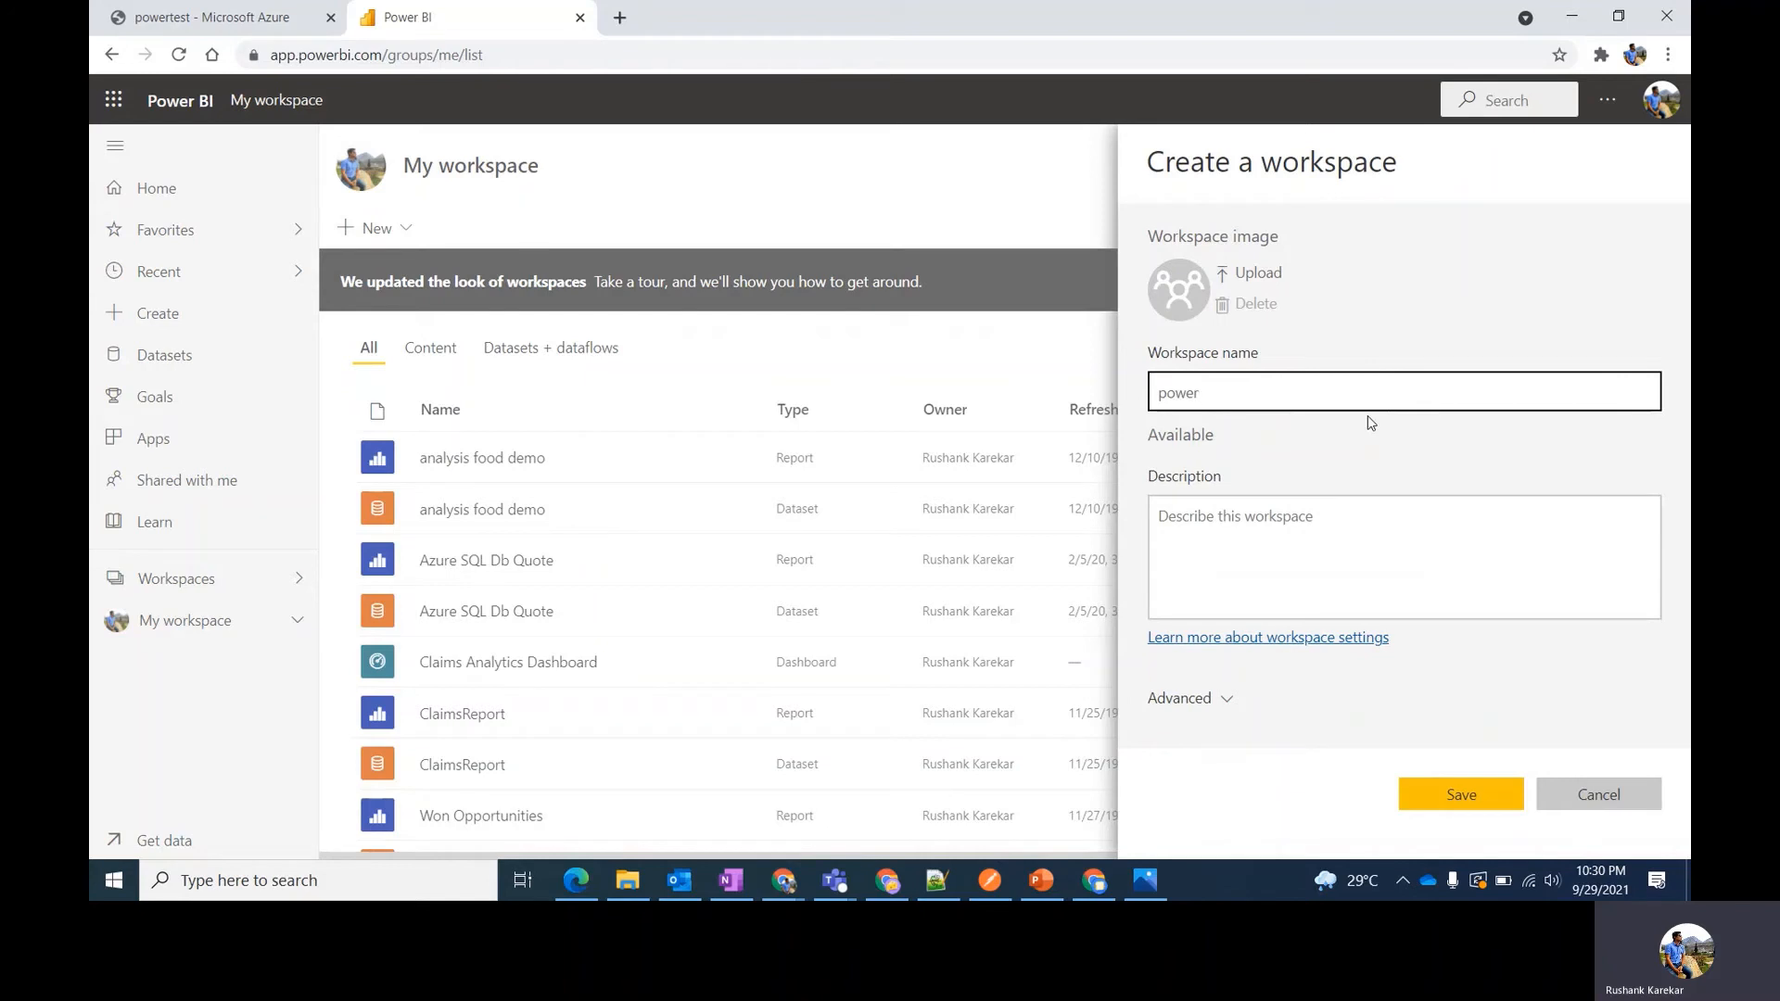
pyautogui.write('bipremium')
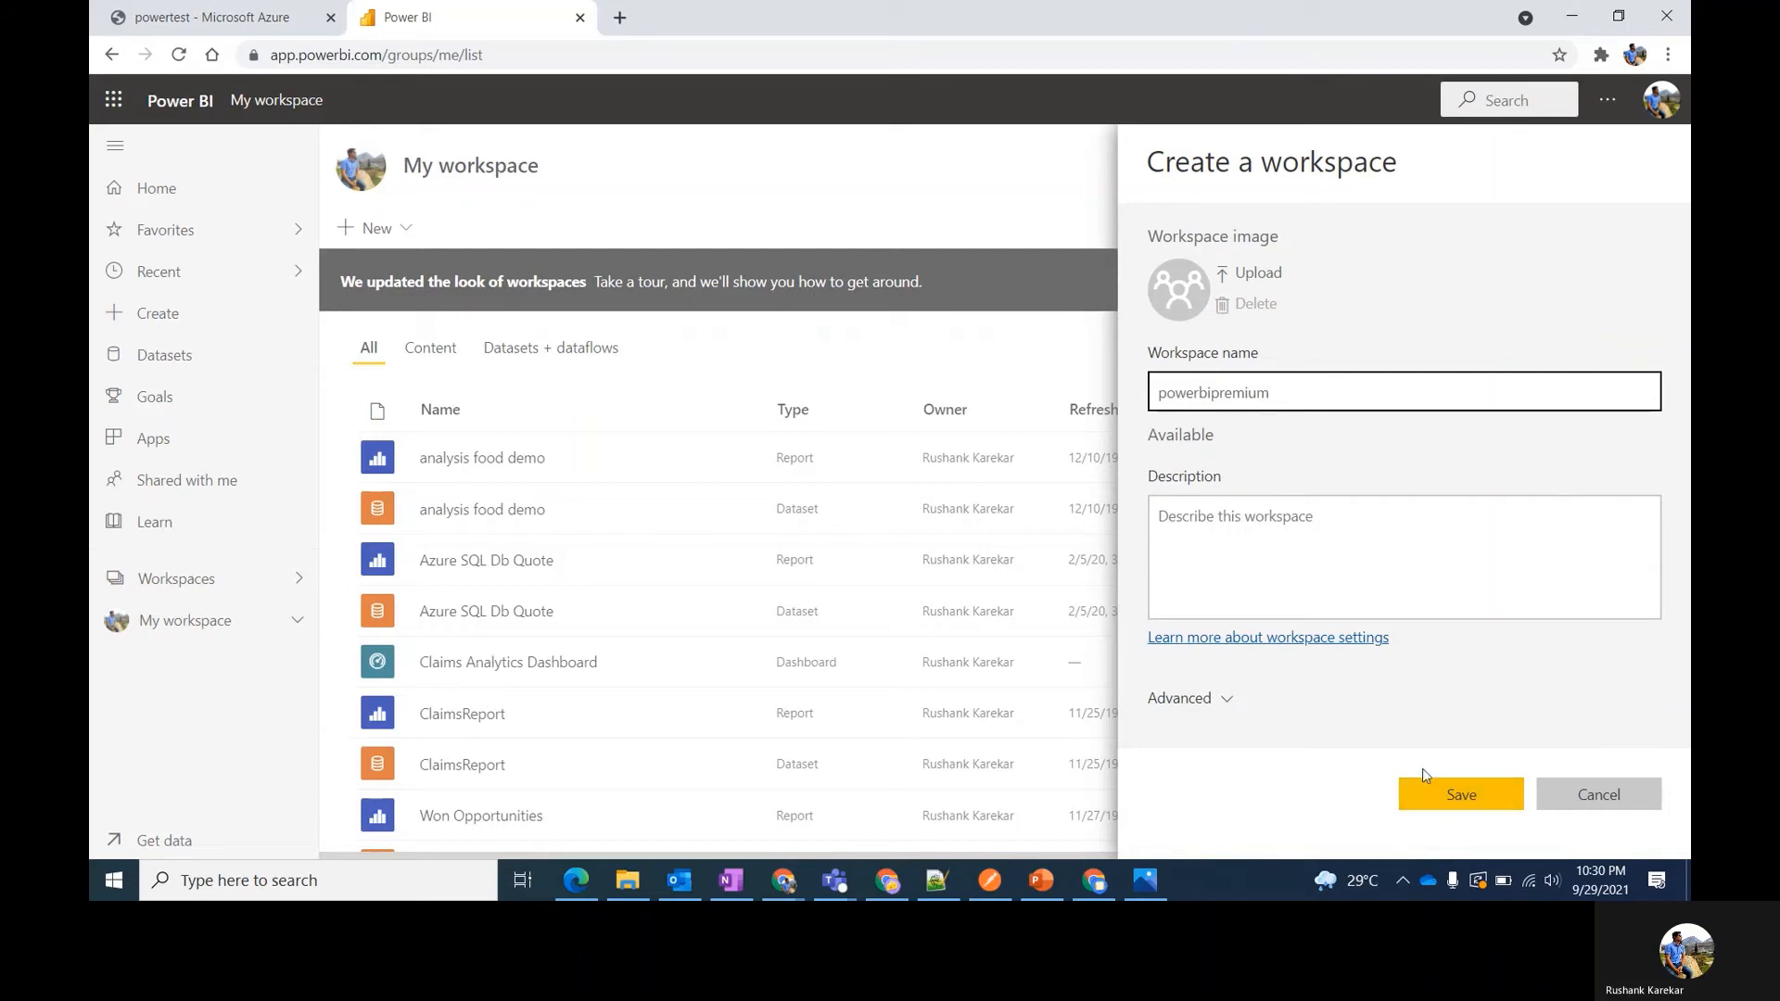
pyautogui.click(1445, 803)
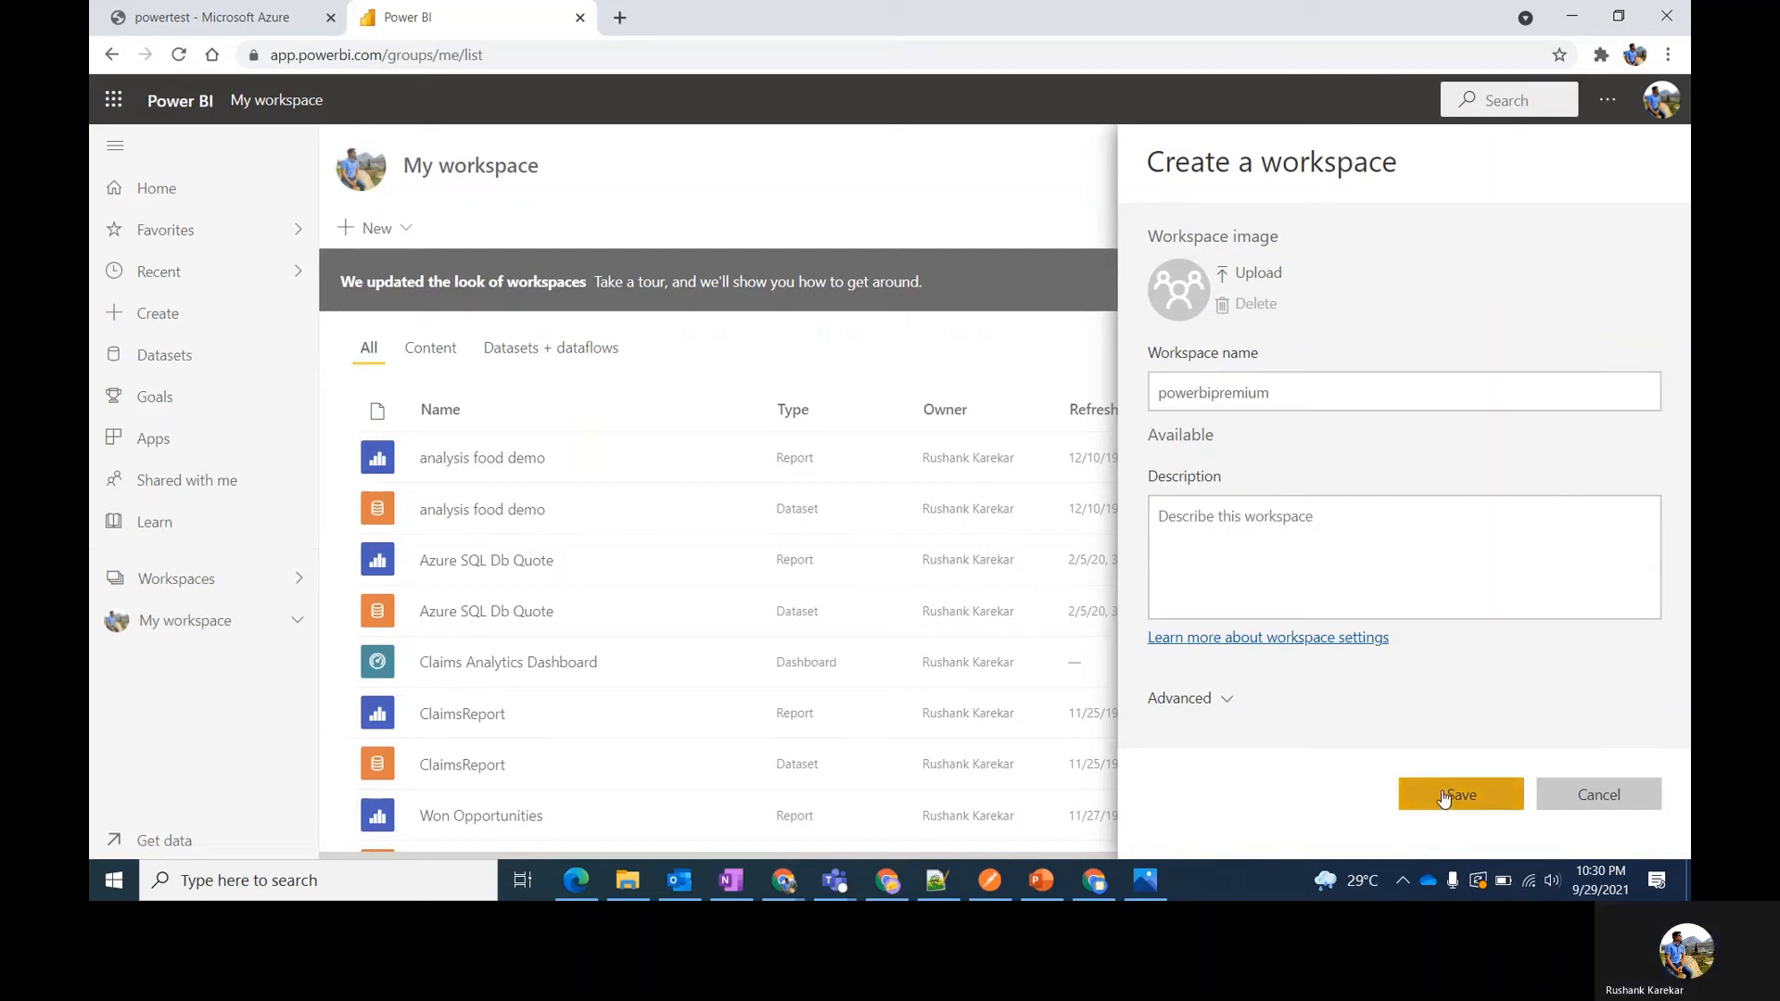
# Set the workspace's license mode to Embedded with the powertest - Southeast Asia capacity and save the workspace.
pyautogui.click(1213, 697)
pyautogui.scroll(-3, 1260, 677)
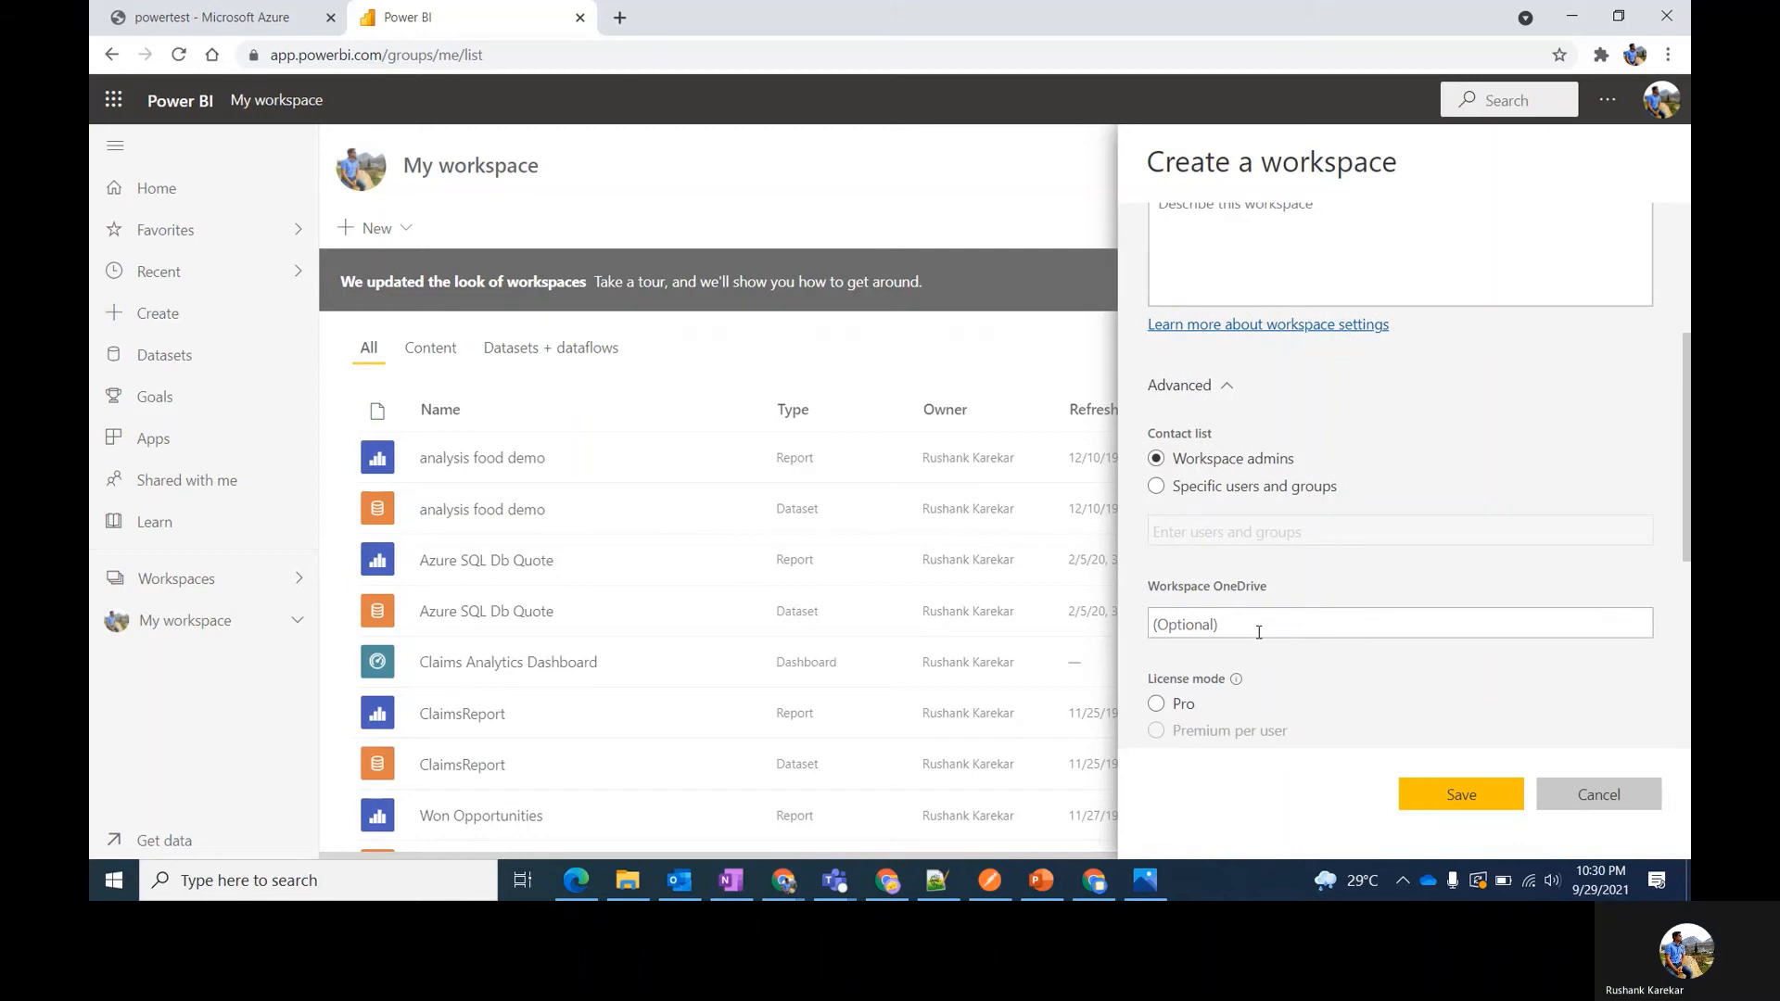
pyautogui.scroll(-2, 1168, 709)
pyautogui.click(1158, 580)
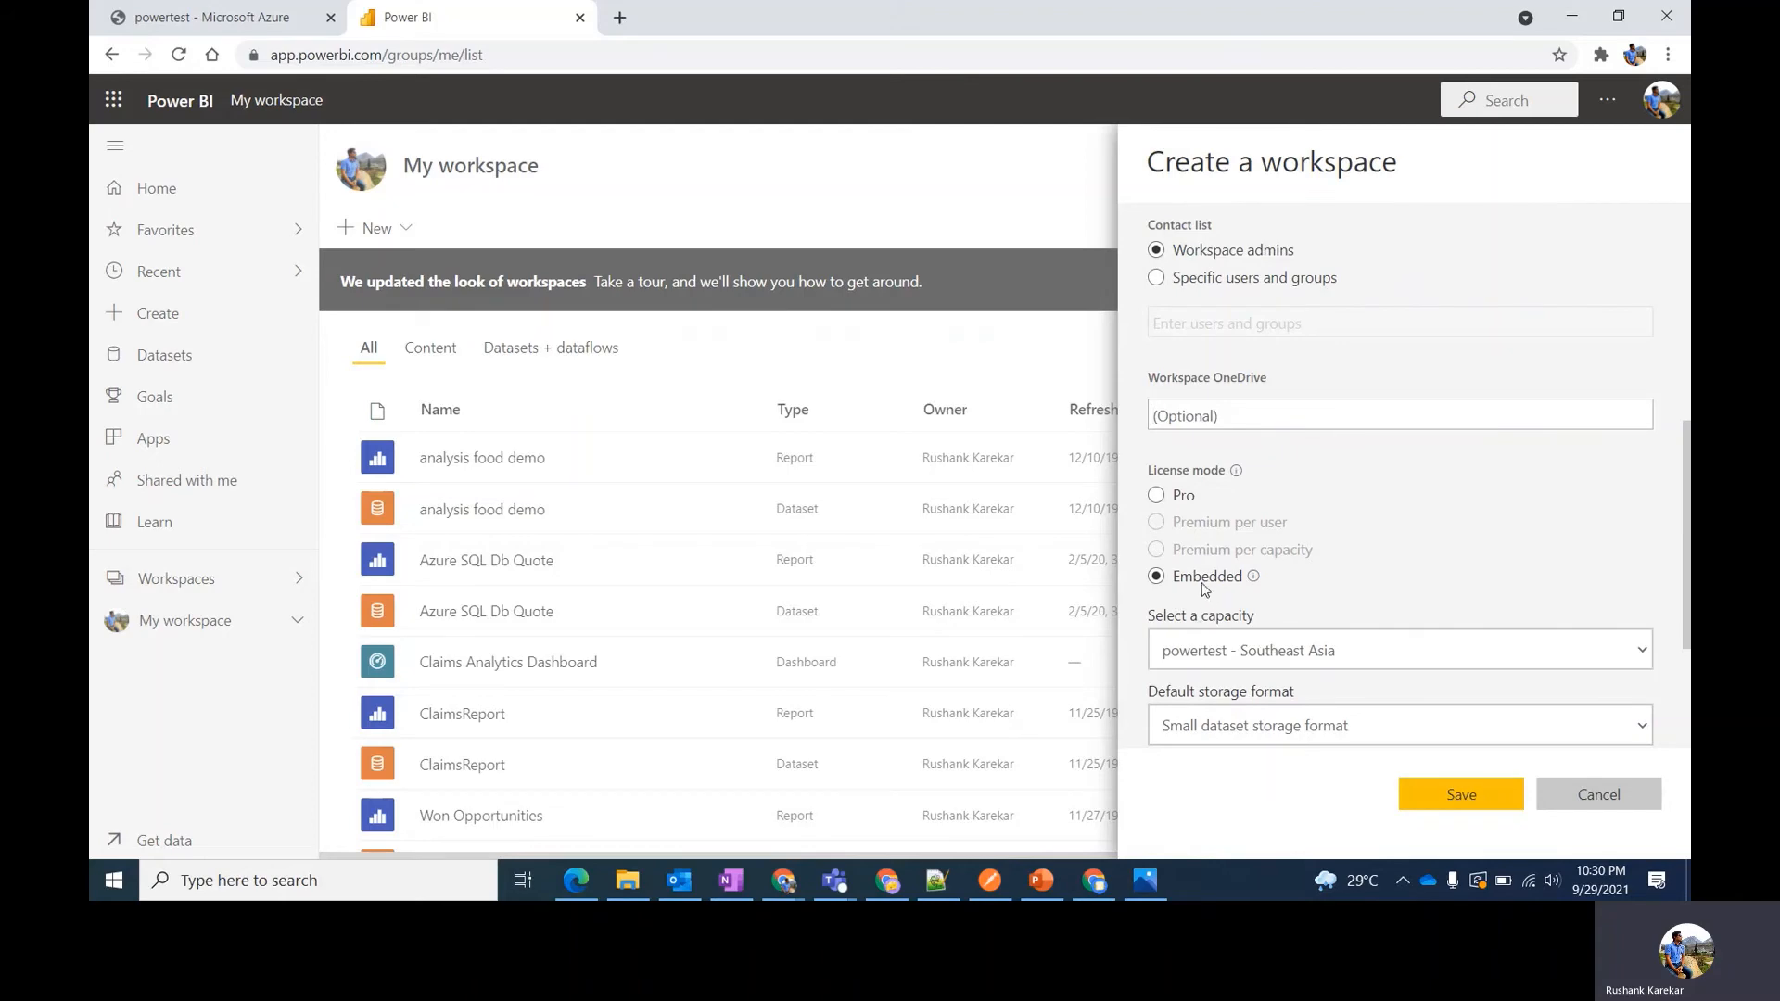
pyautogui.scroll(-1, 1245, 690)
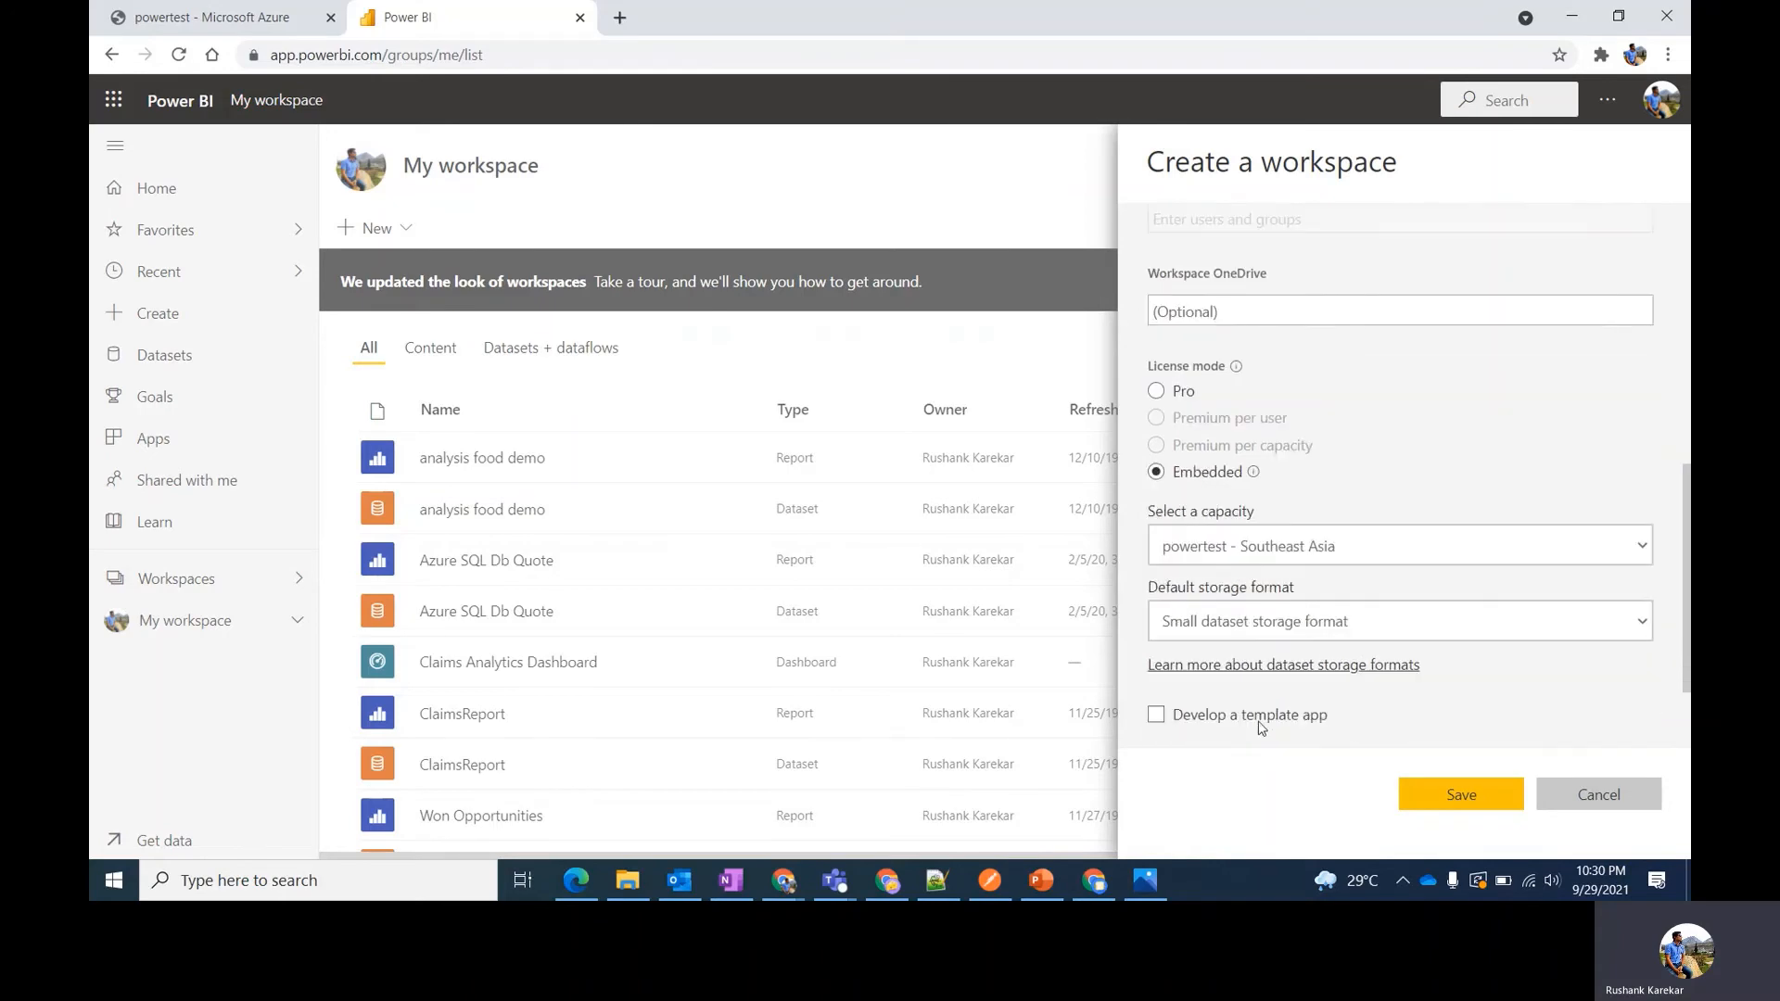
pyautogui.click(1442, 787)
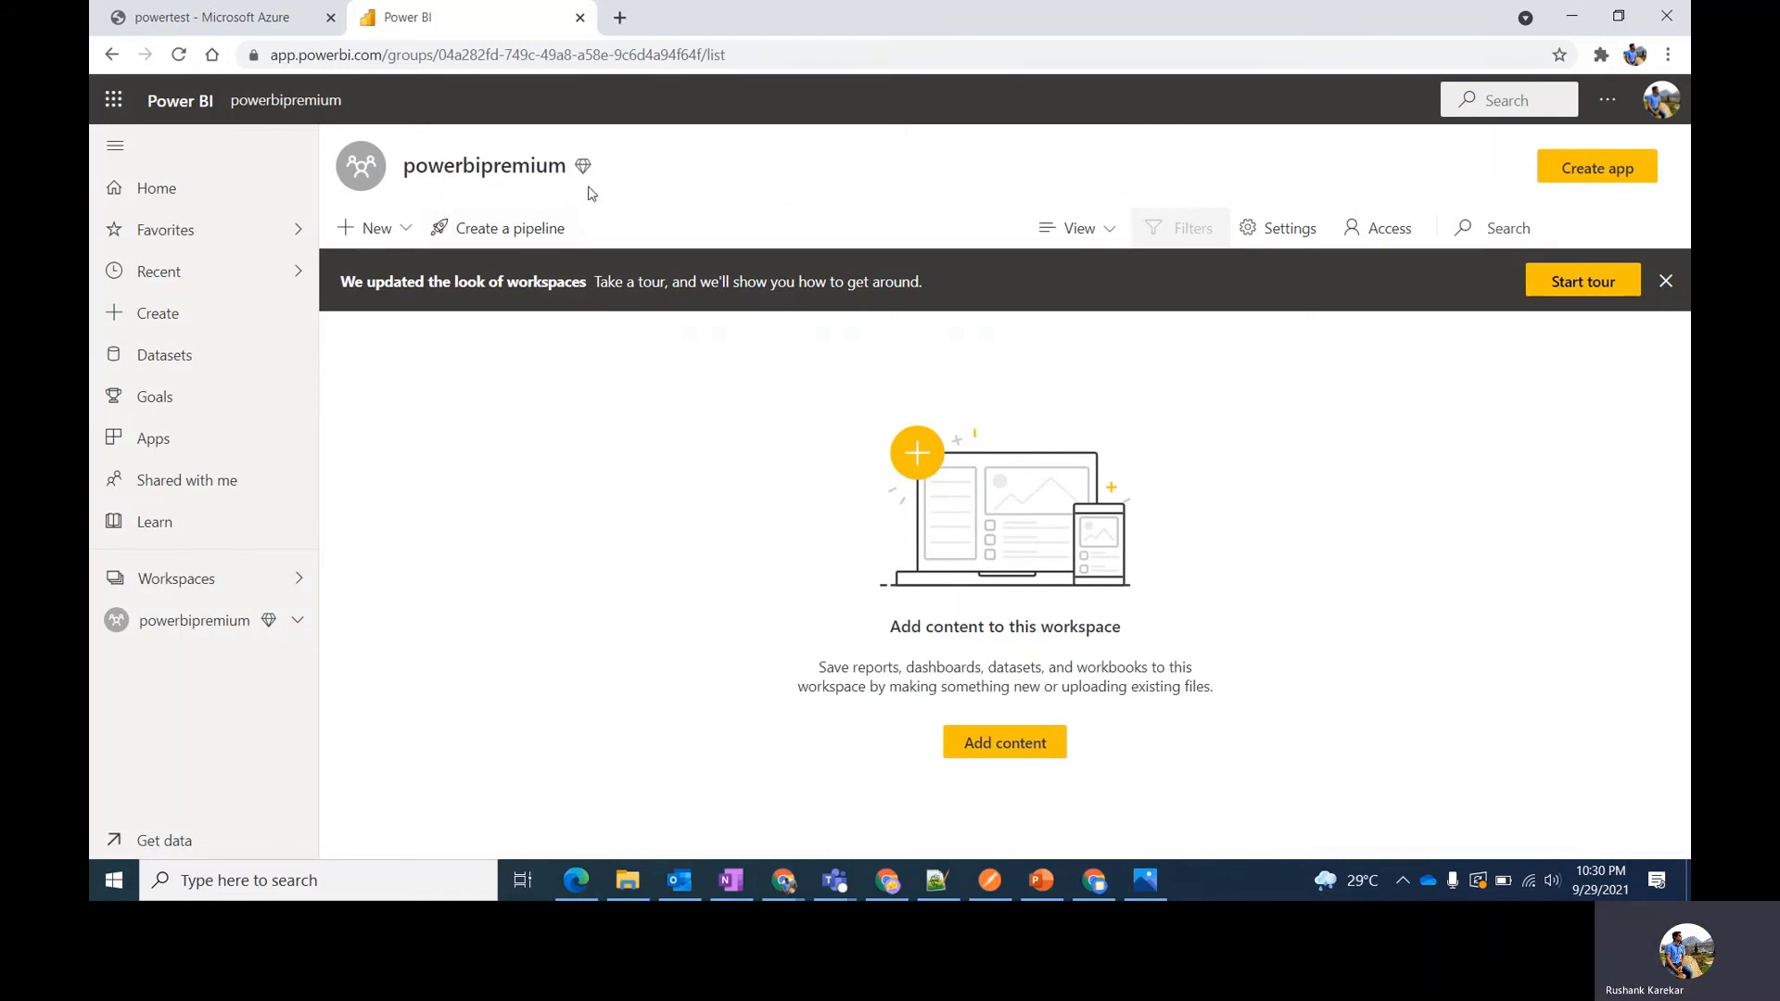
# Dismiss the tour banner about the updated workspace look.
pyautogui.moveTo(590, 184)
pyautogui.click(1666, 283)
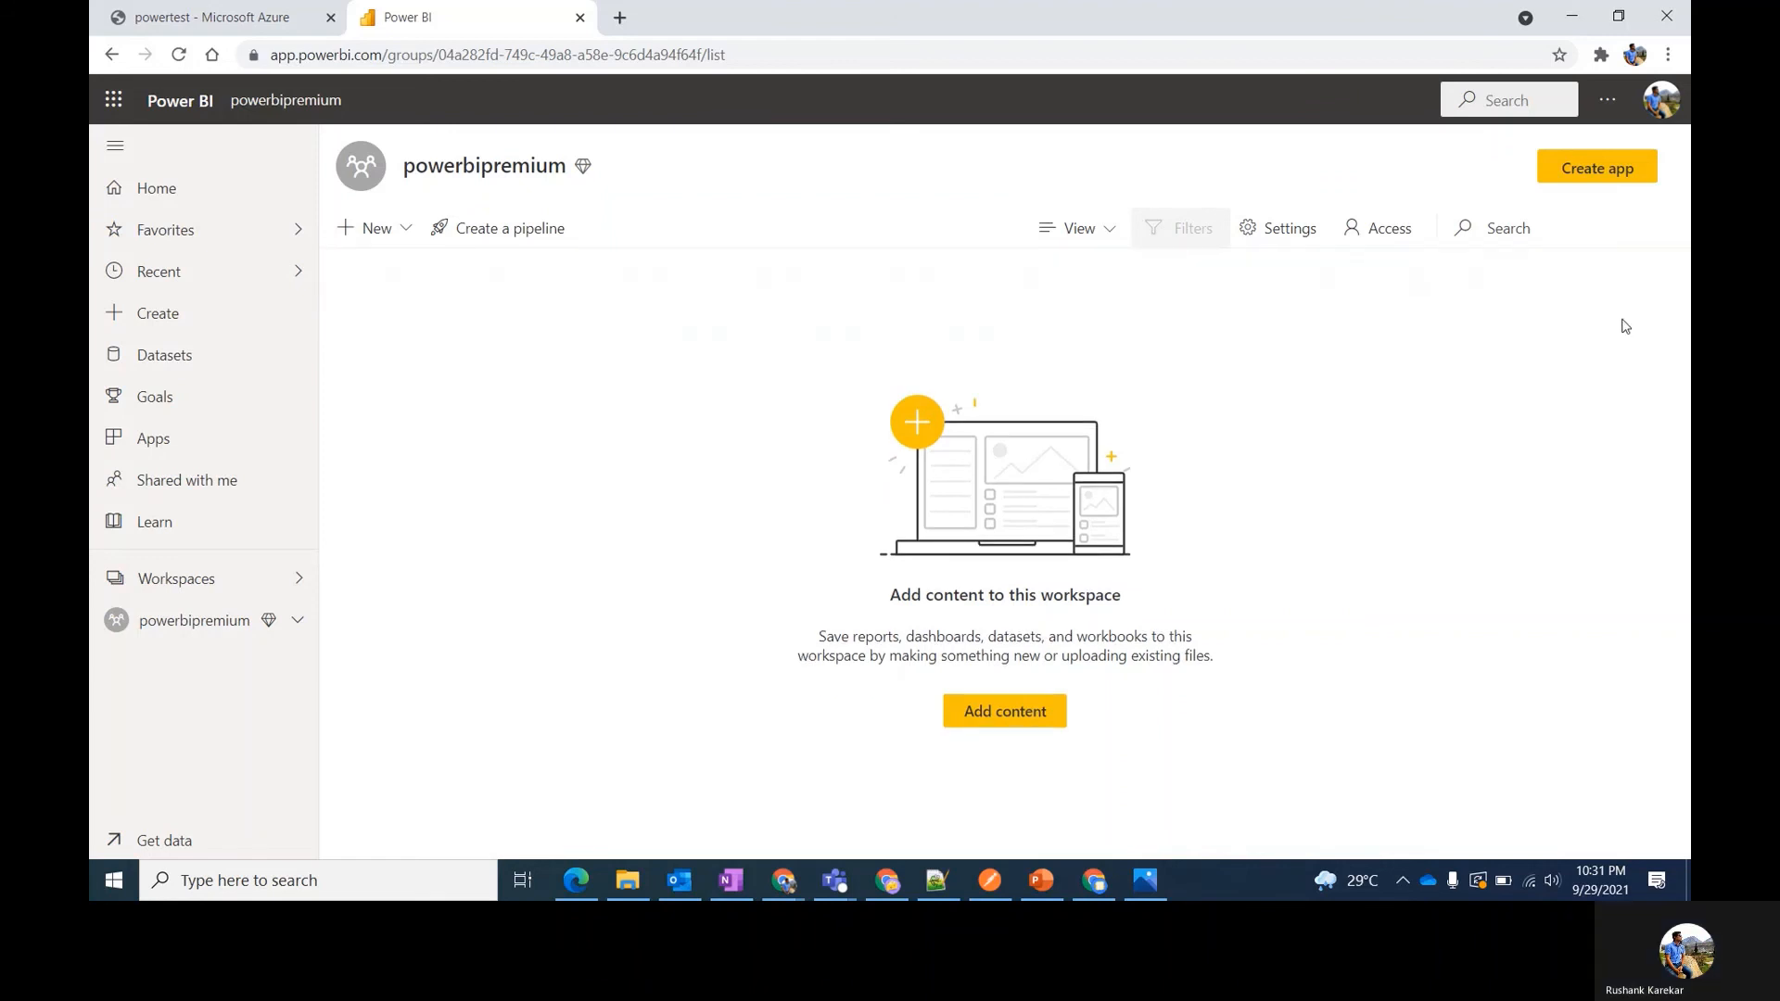